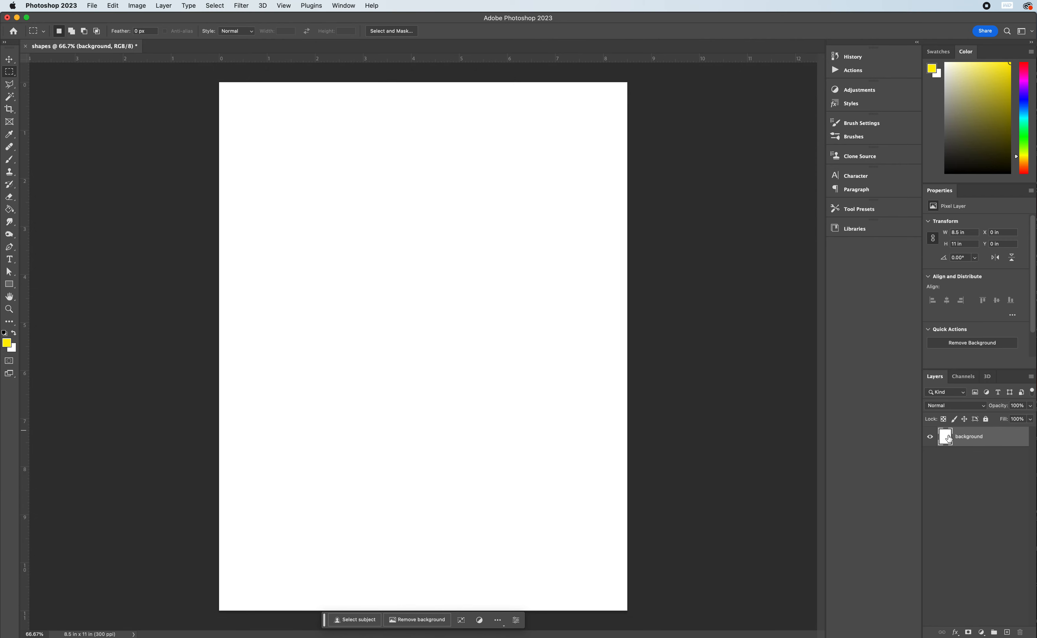
Toggle the background layer's visibility and leave it hidden
left_click(930, 437)
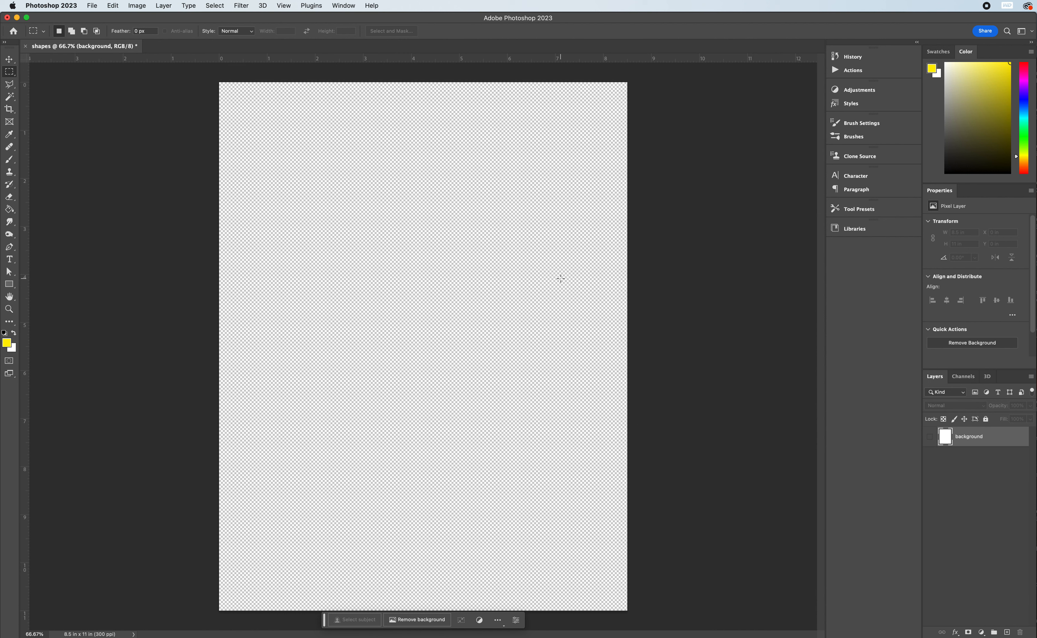
left_click(930, 436)
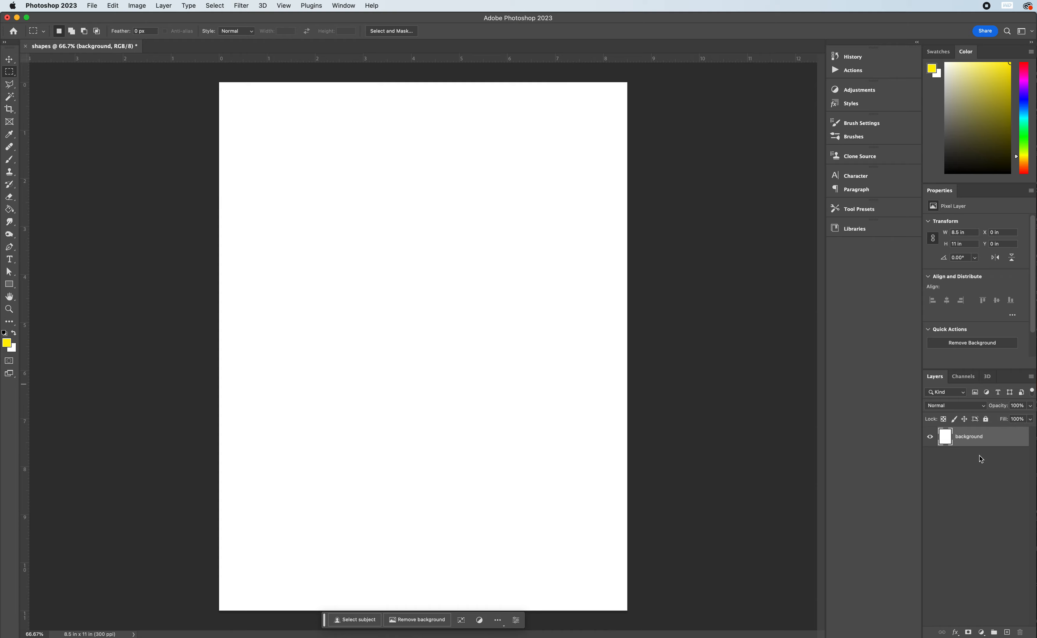
left_click(931, 437)
left_click(931, 437)
left_click(931, 437)
left_click(931, 437)
left_click(931, 437)
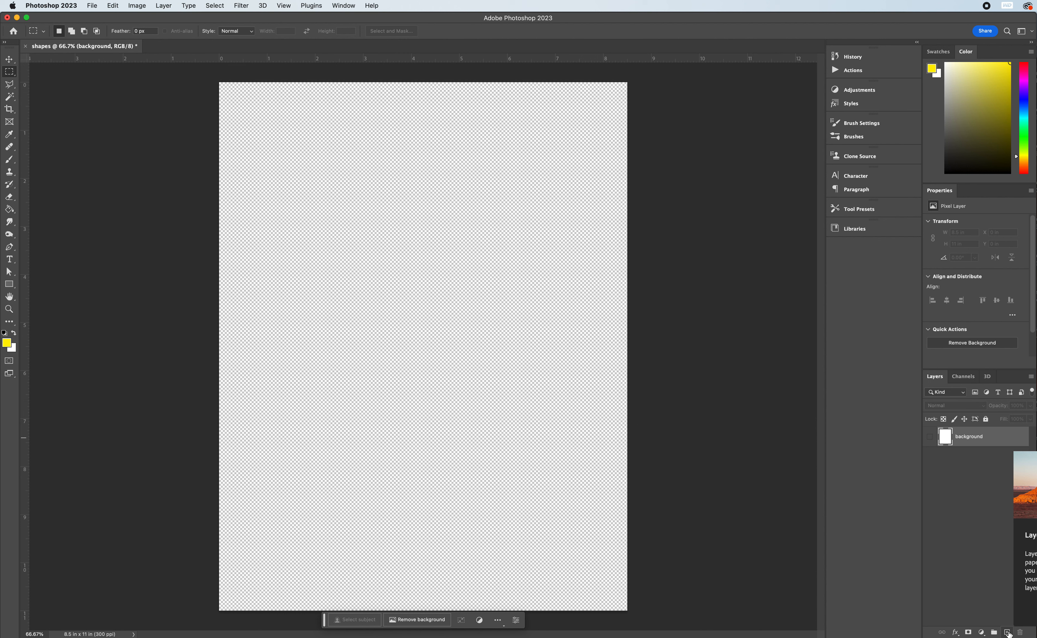
Add three new empty layers above the background layer
left_click(1007, 633)
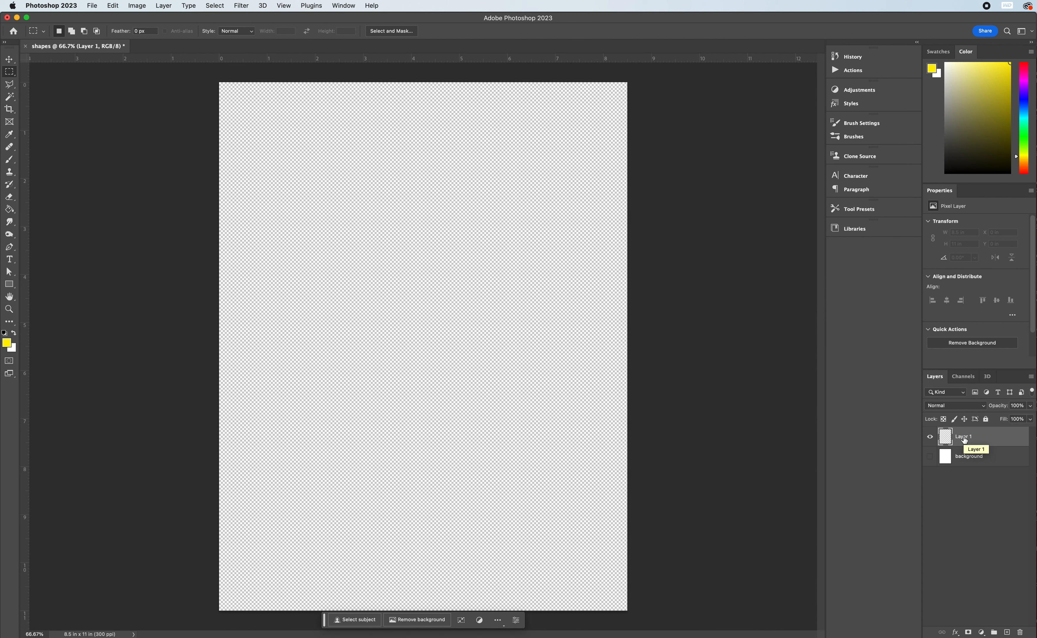
left_click(1007, 633)
left_click(1007, 633)
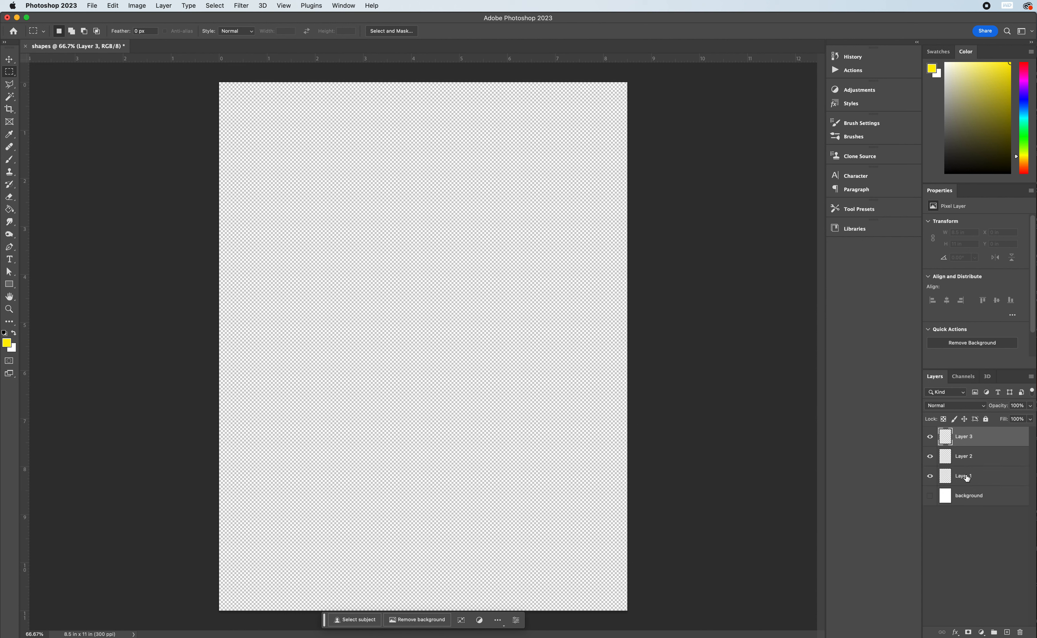
Rename the three new layers, from lowest to highest, as rectangle, circle and triangle
double_click(965, 476)
type("rec")
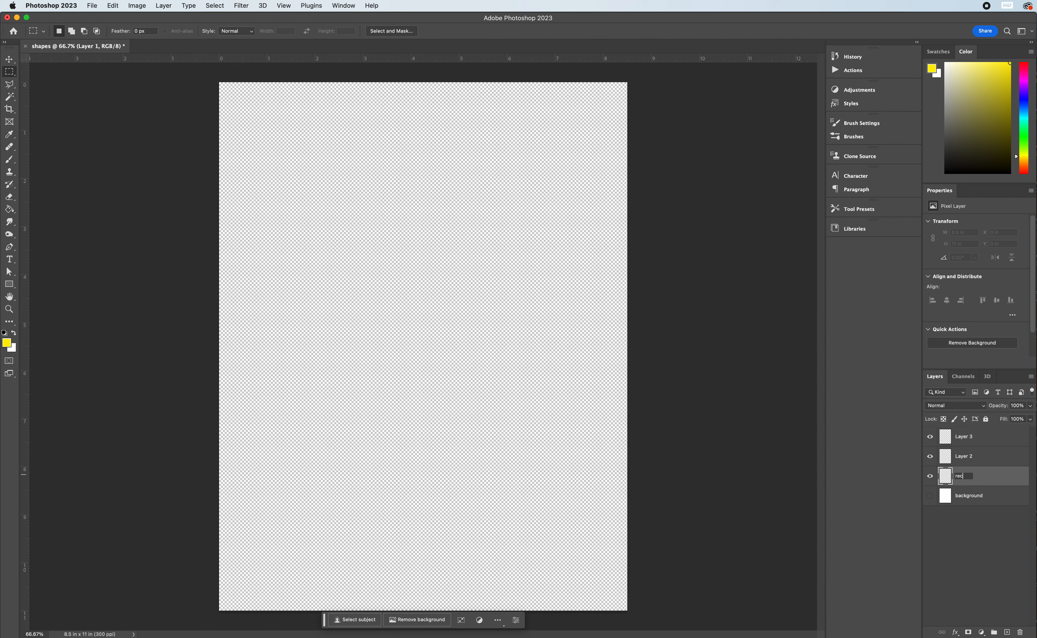
type("tangle")
double_click(963, 457)
type("circle")
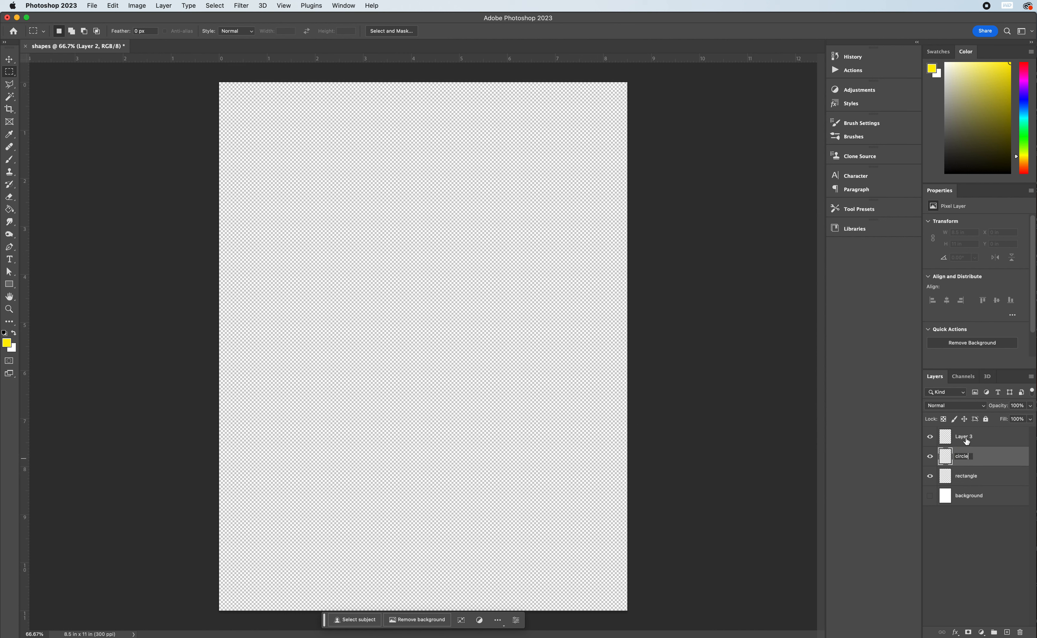
double_click(964, 436)
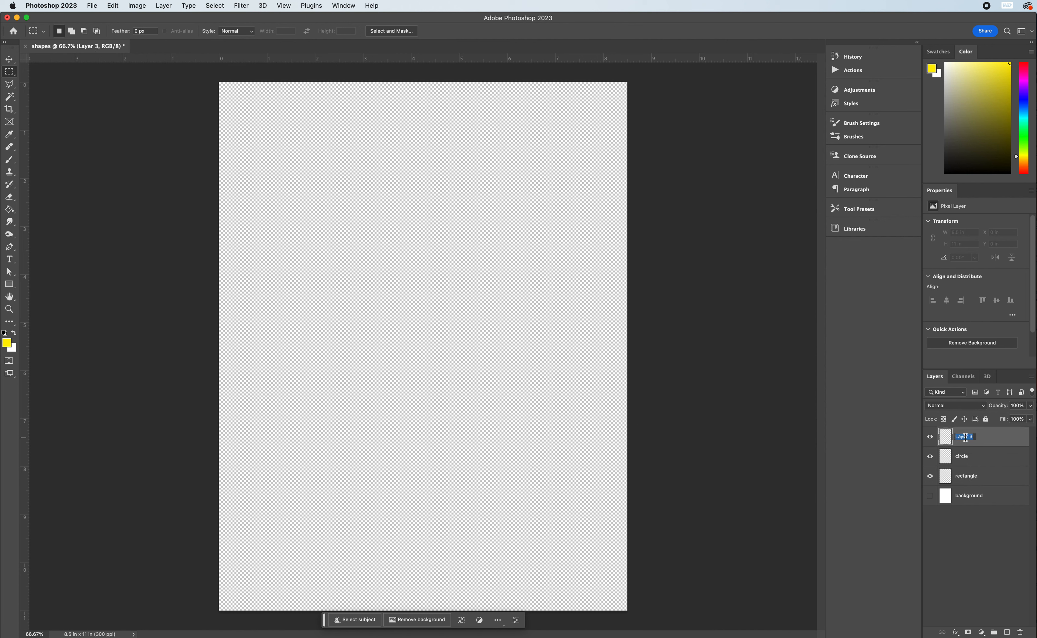
type("triangle")
key("Return")
left_click(984, 481)
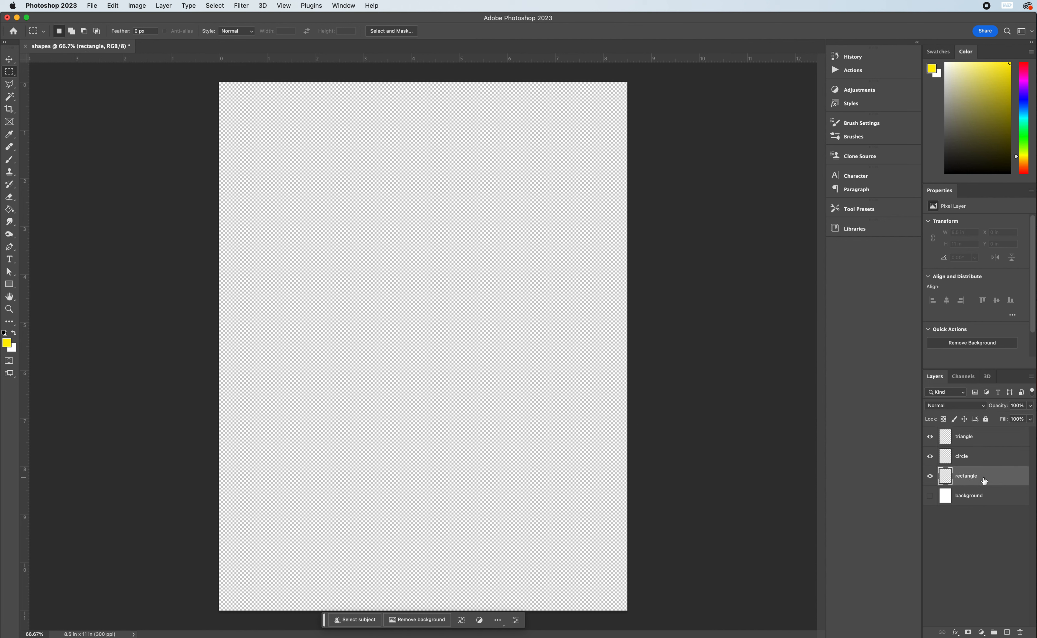
left_click(976, 462)
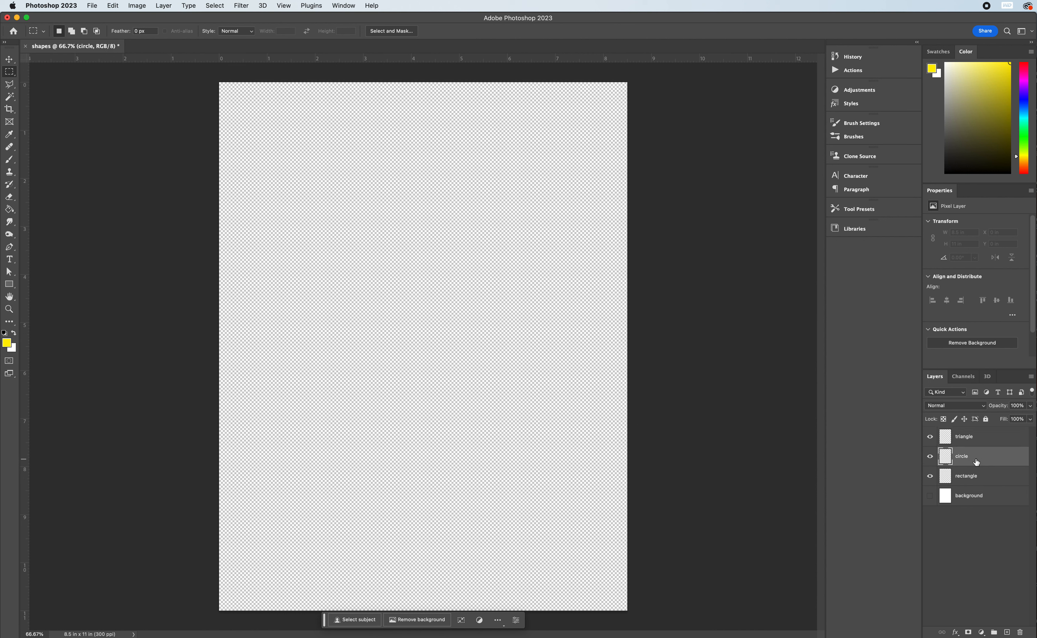
left_click(978, 441)
left_click(974, 461)
left_click(982, 480)
left_click(982, 495)
left_click(978, 443)
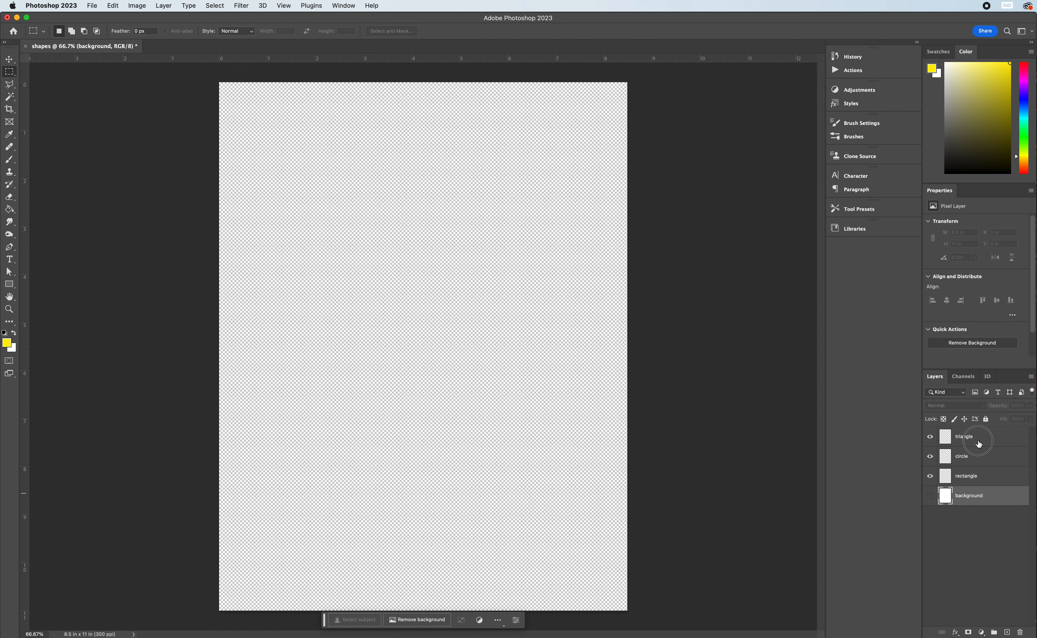
On the rectangle layer, make a square marquee selection about 3.97 in wide in the upper middle of the canvas
left_click(973, 476)
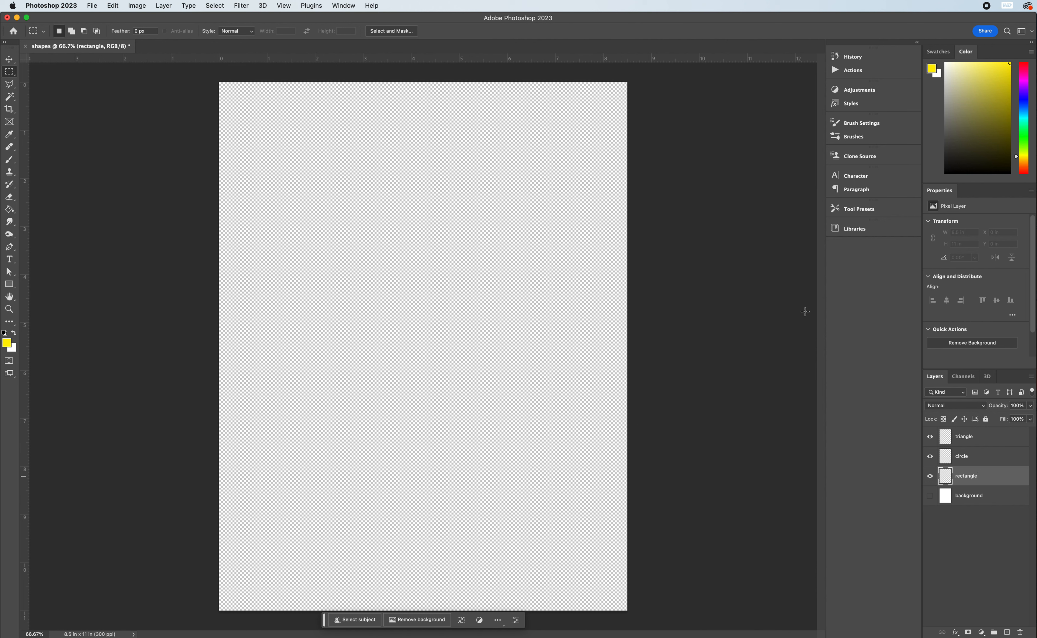
left_click(13, 73)
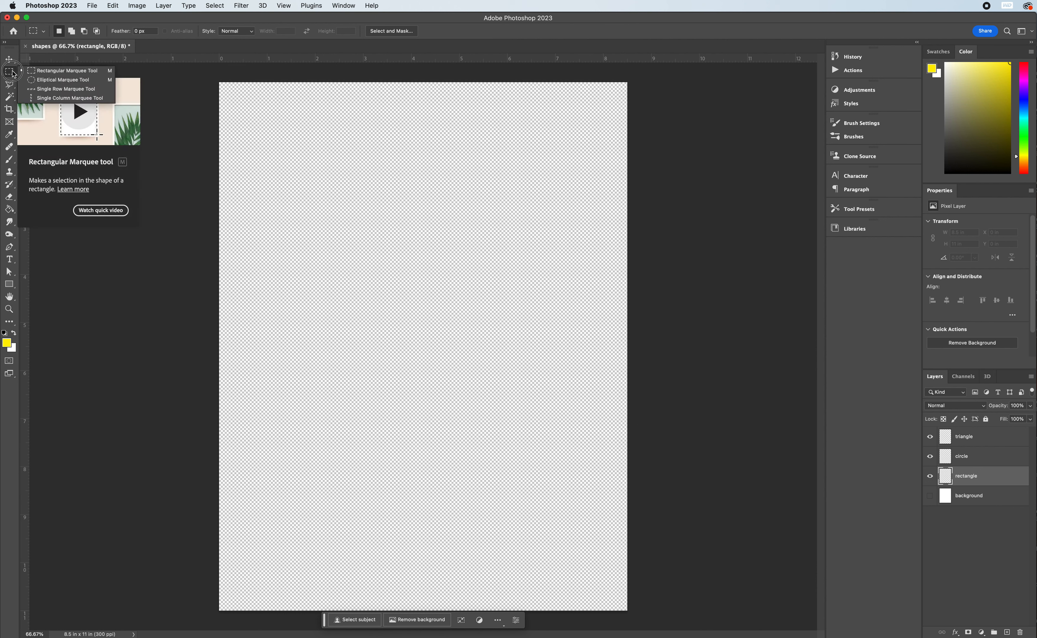
left_click(13, 74)
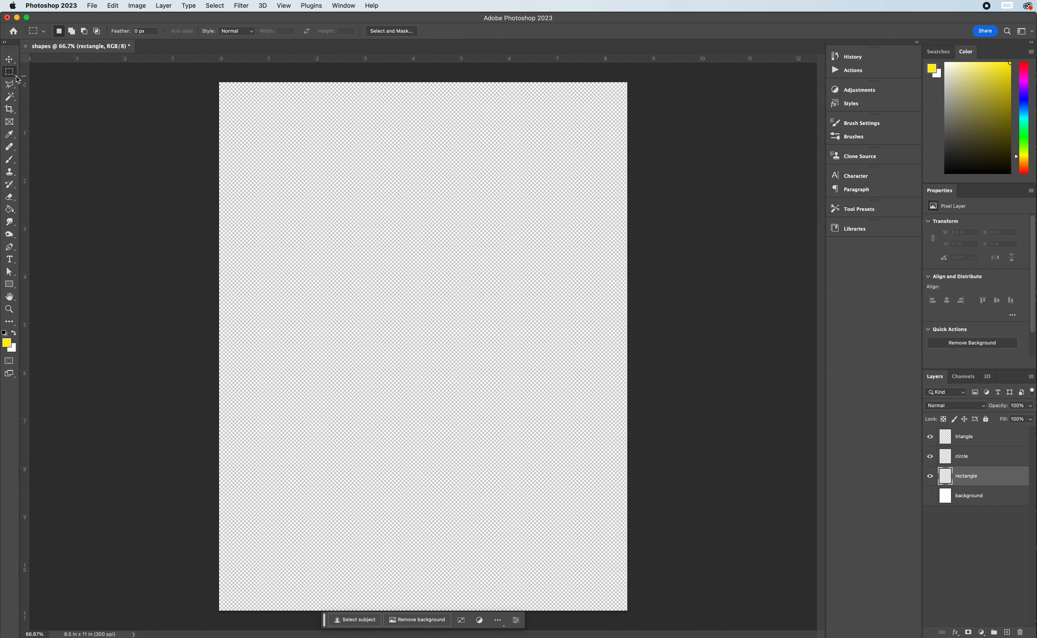
left_click(13, 75)
left_click(47, 75)
left_click_drag(326, 167, 514, 412)
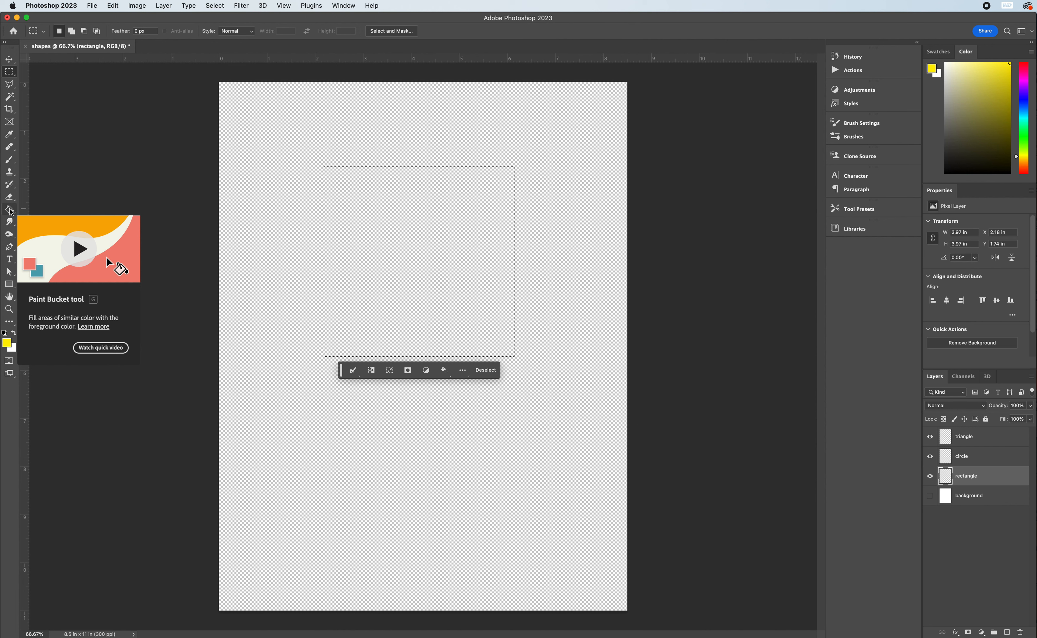
Fill the square selection with bright blue using the Paint Bucket, and deselect it
left_click_drag(9, 209, 48, 213)
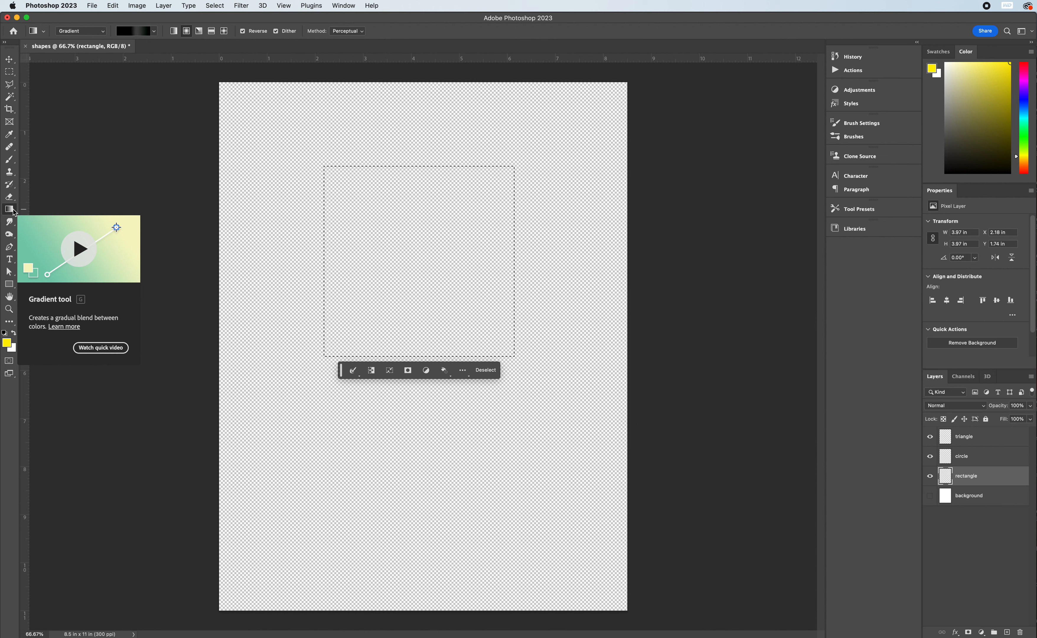
mouse_move(12, 212)
left_mouse_down()
mouse_move(57, 211)
mouse_move(57, 221)
left_mouse_up()
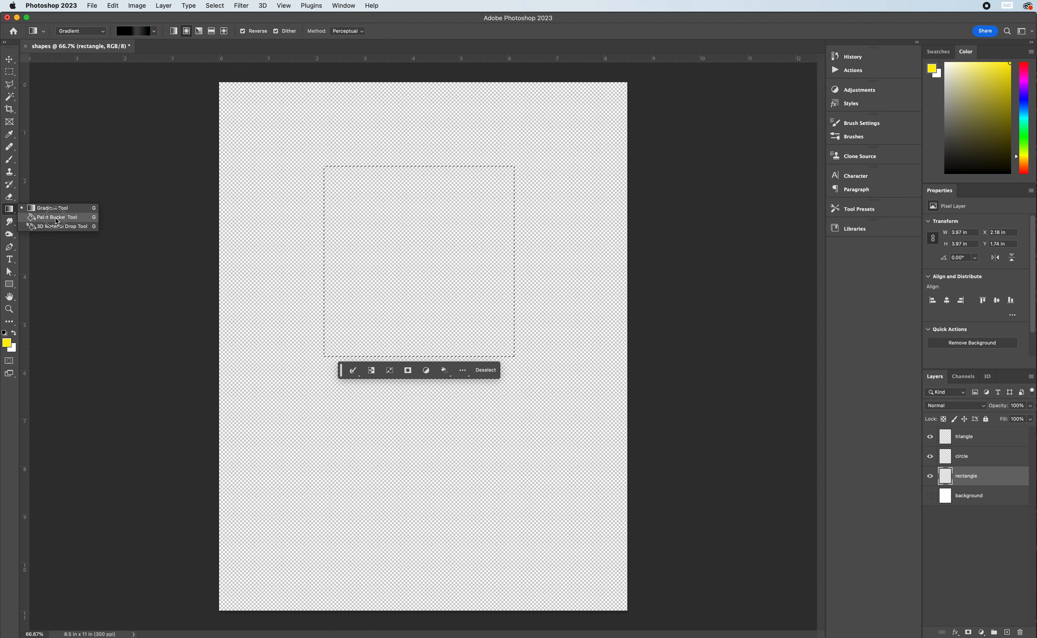
left_click_drag(57, 221, 57, 221)
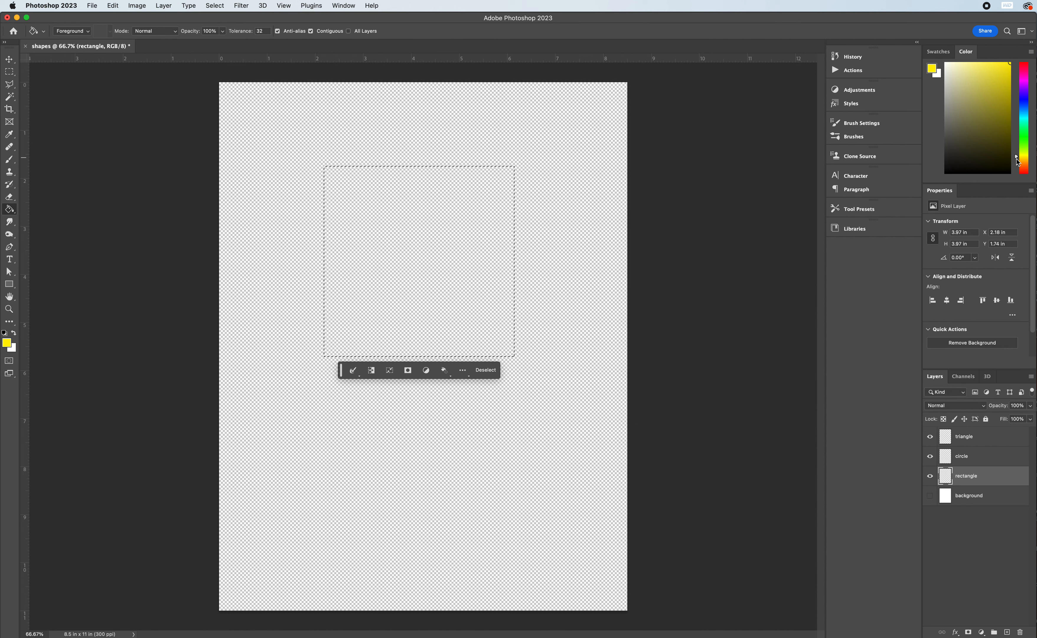
left_click_drag(1016, 161, 1024, 107)
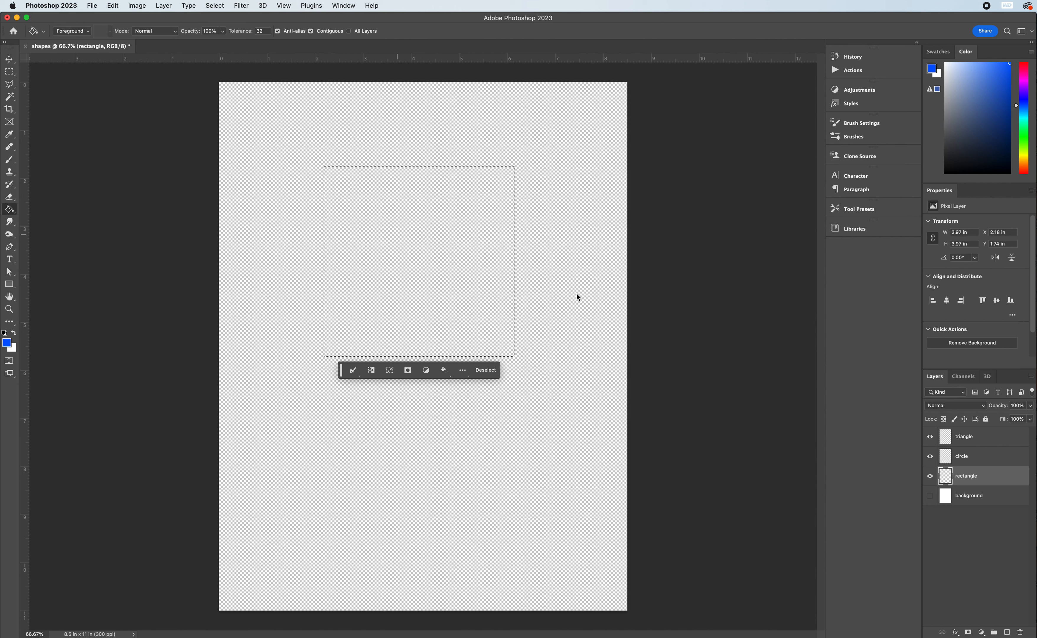
left_click(453, 282)
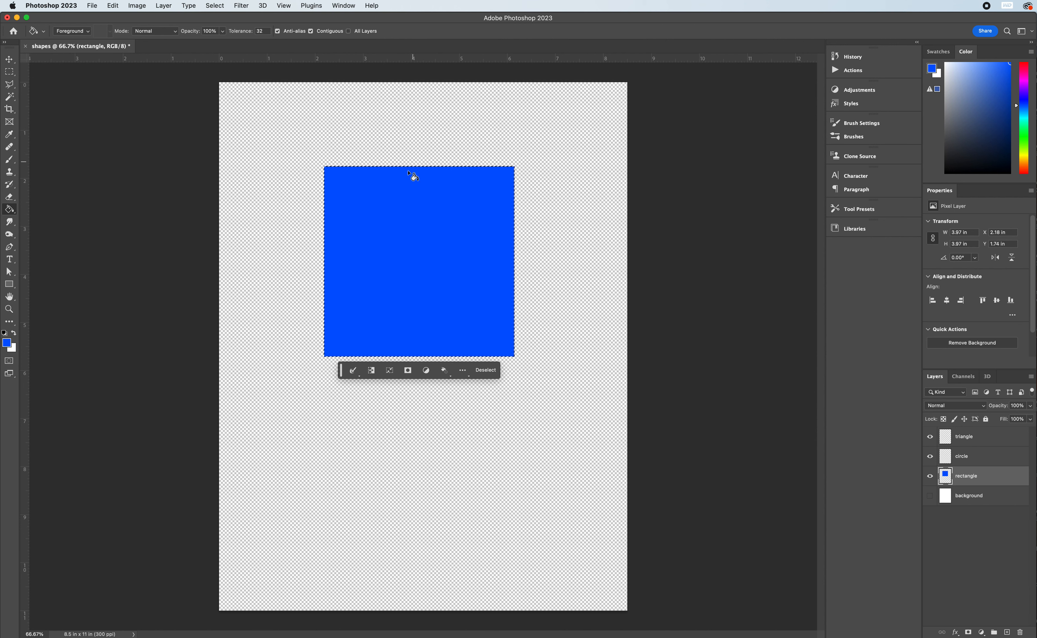
left_click(486, 370)
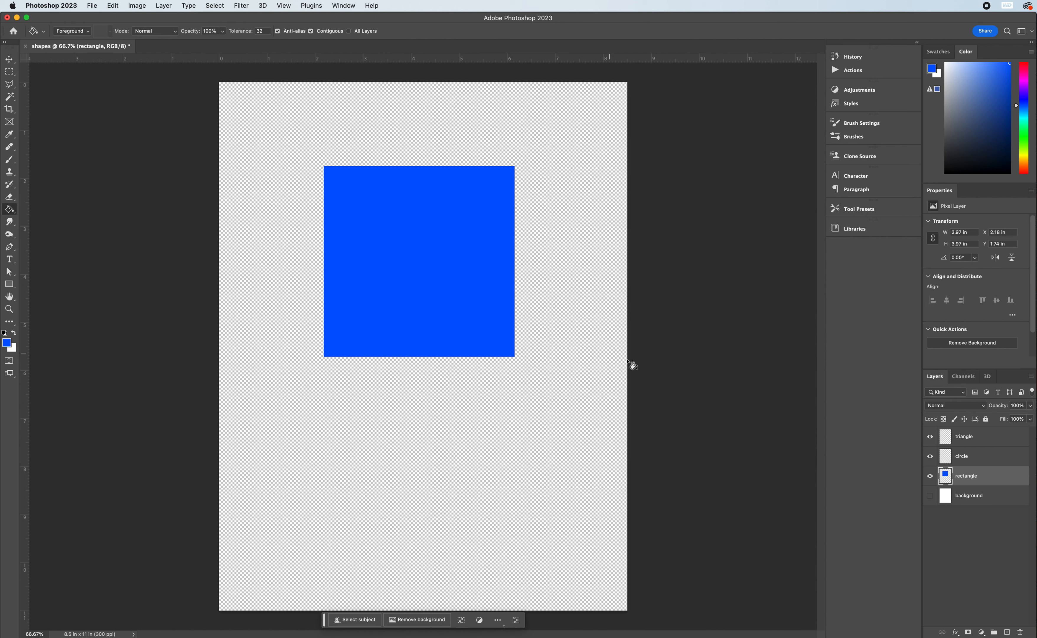
On the circle layer, make a circular marquee selection about 4.21 in wide overlapping the blue square's lower-right corner
left_click(974, 455)
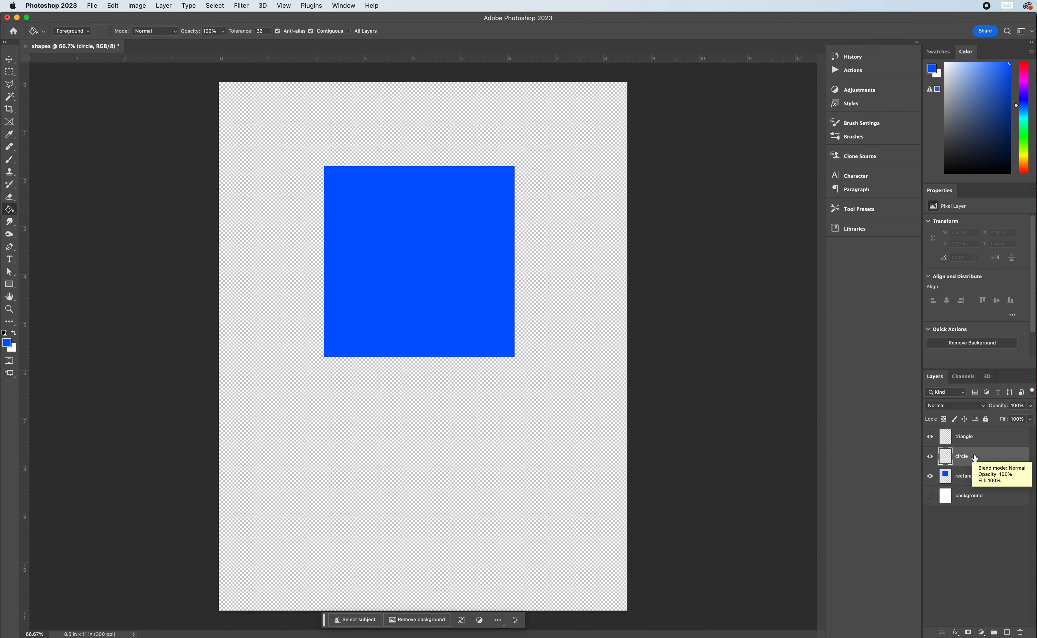
left_click(8, 73)
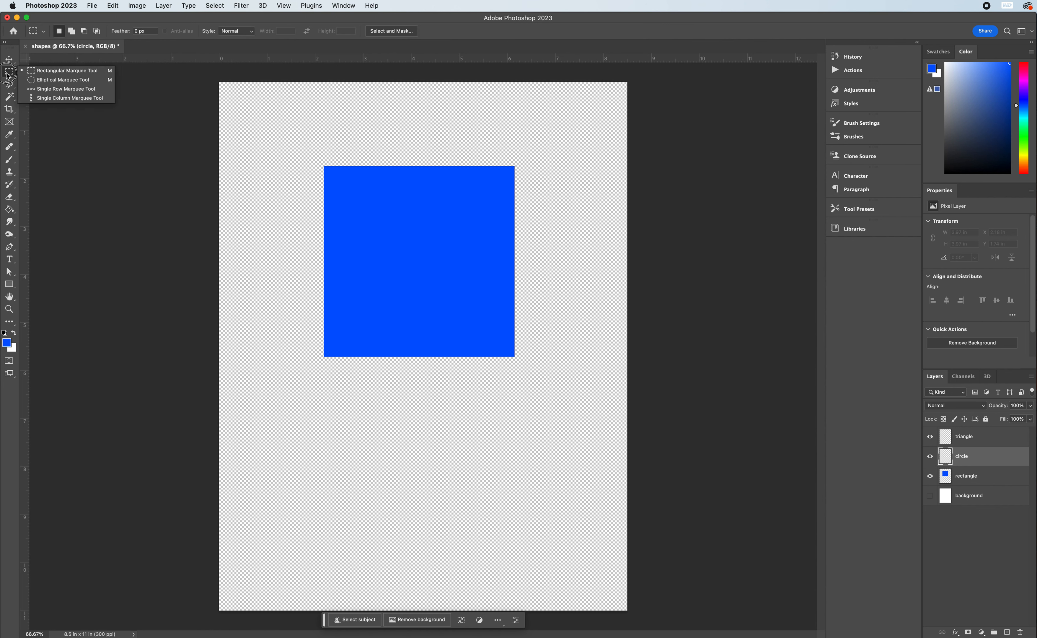
left_click(79, 83)
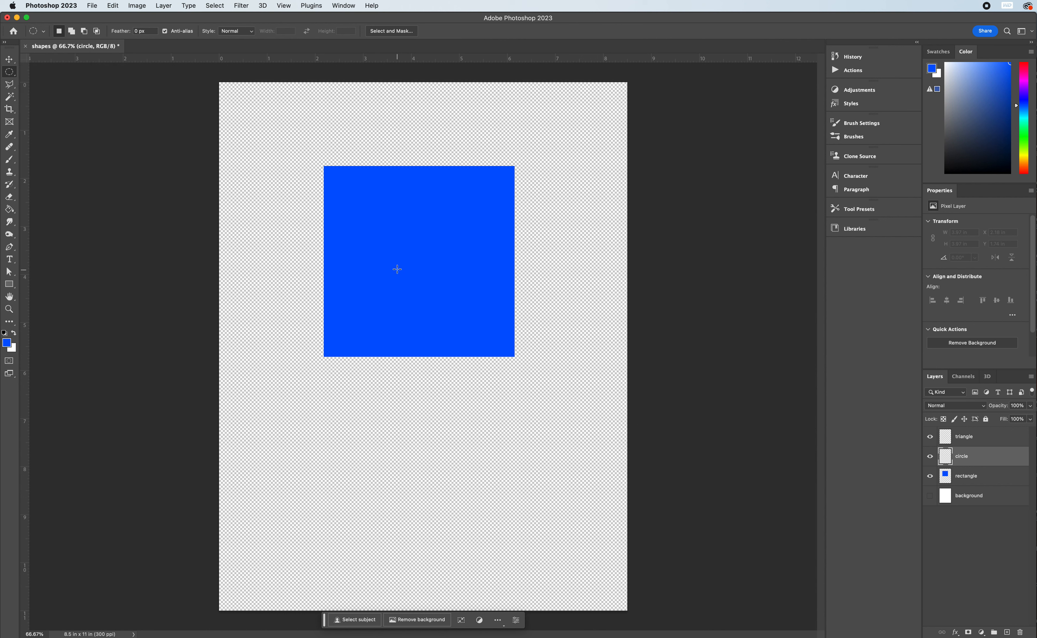
left_click_drag(409, 256, 609, 546)
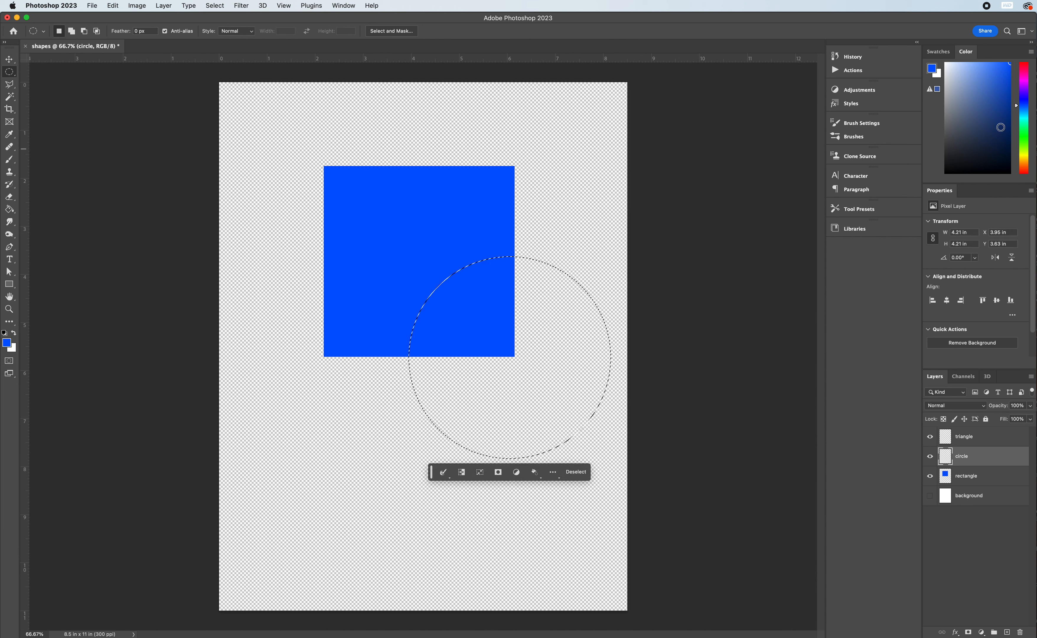
Set the foreground colour to a warm yellow and fill the circular selection with the Paint Bucket
left_click_drag(1025, 119, 1026, 156)
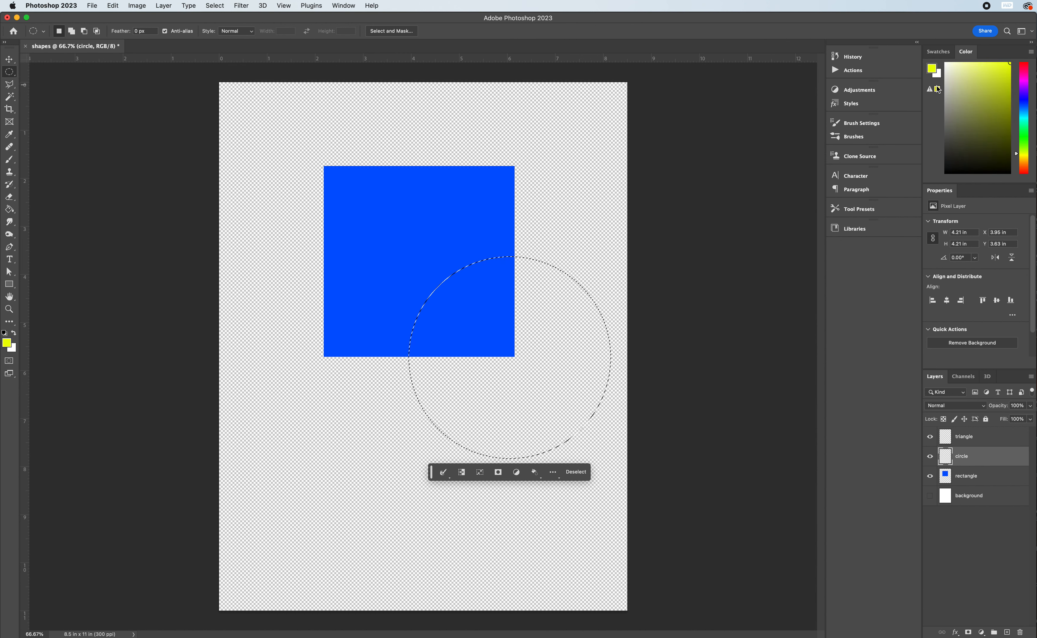
left_click(947, 53)
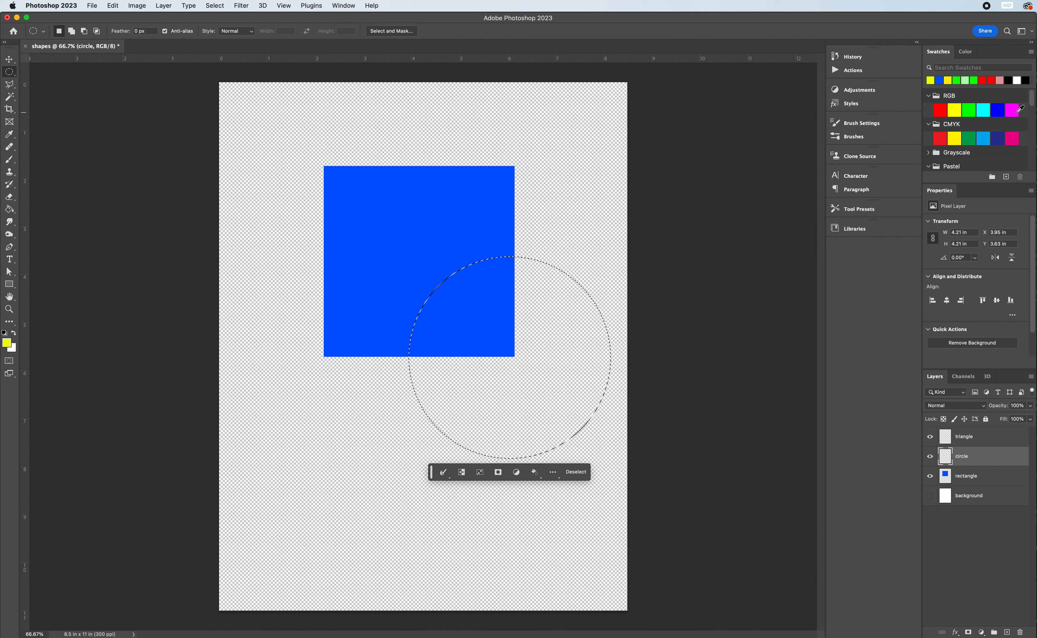
left_click(968, 53)
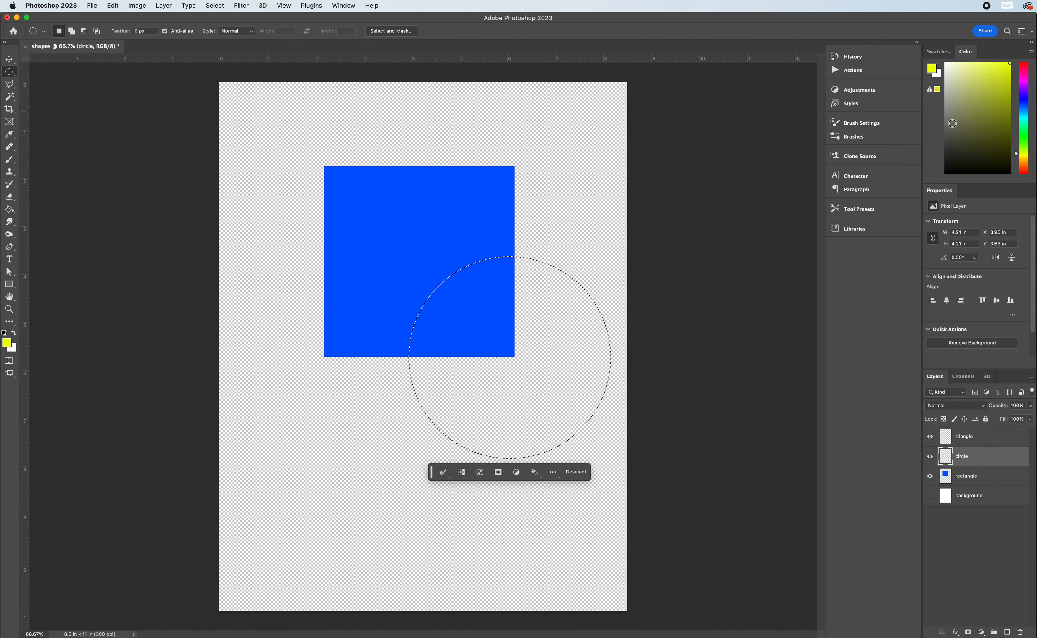
left_click_drag(993, 81, 1015, 68)
mouse_move(1017, 155)
left_mouse_down()
mouse_move(1017, 146)
mouse_move(1017, 156)
left_mouse_up()
key("g")
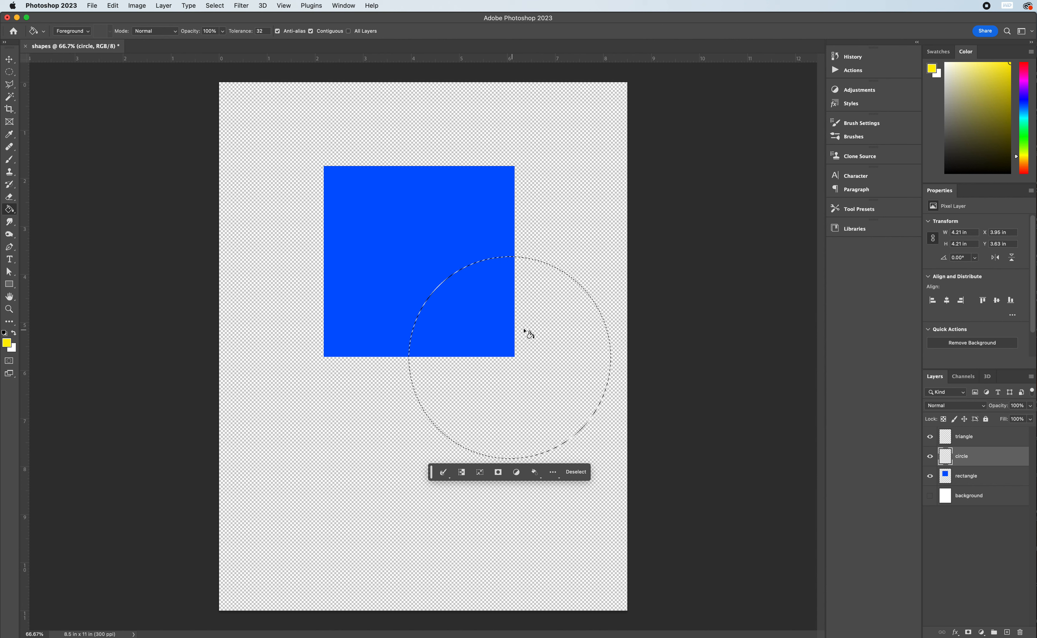
left_click(543, 322)
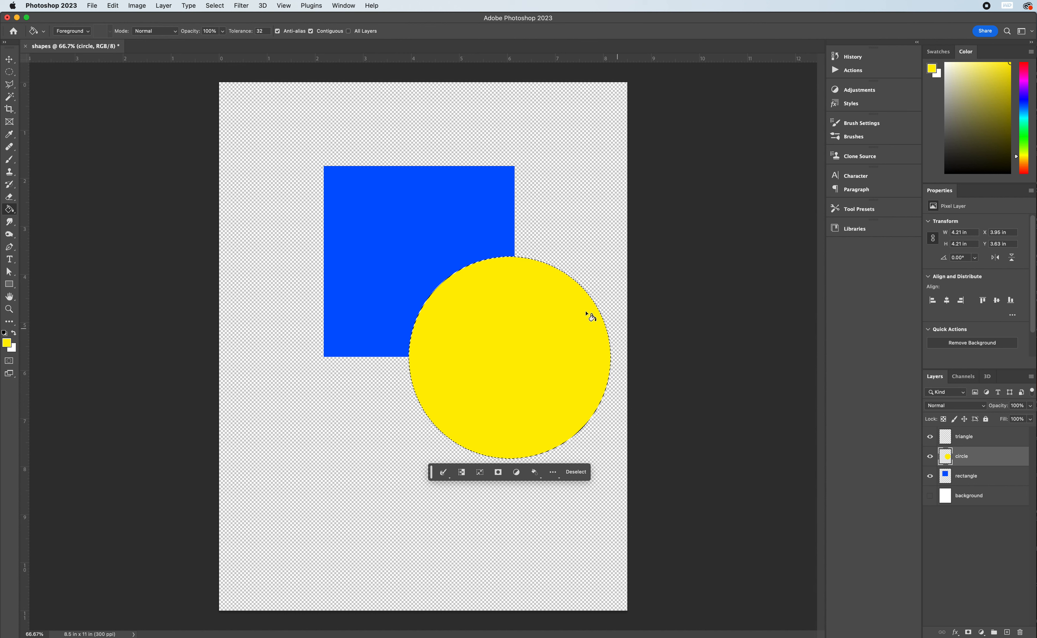
On the triangle layer, place the three corners of a triangular Polygonal Lasso selection overlapping the square and the circle
left_click(968, 442)
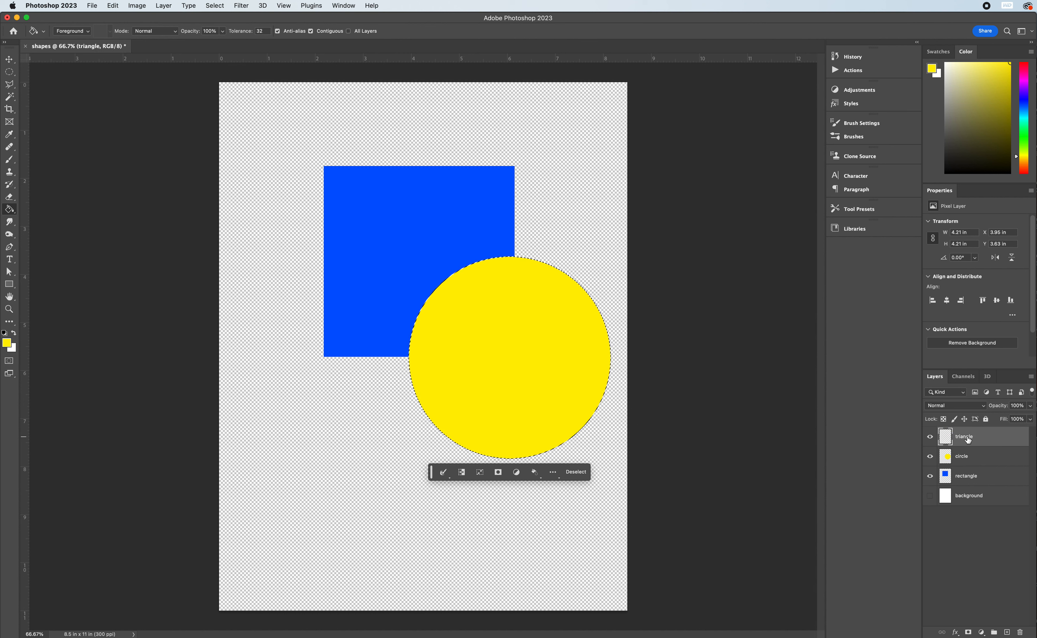
left_click(11, 74)
left_click(11, 76)
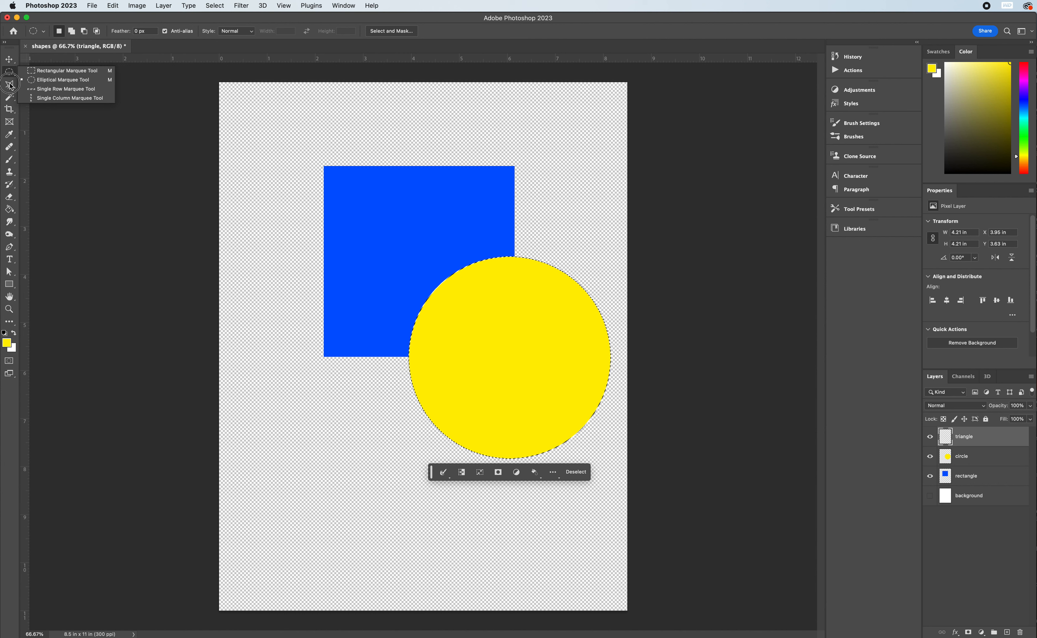
left_click(10, 85)
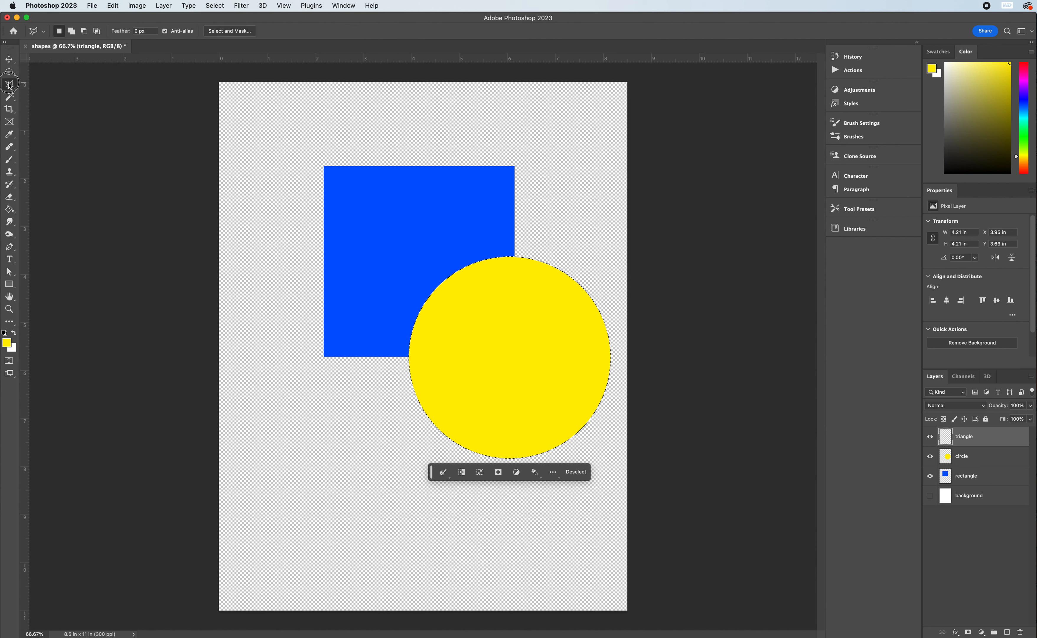
left_click(53, 85)
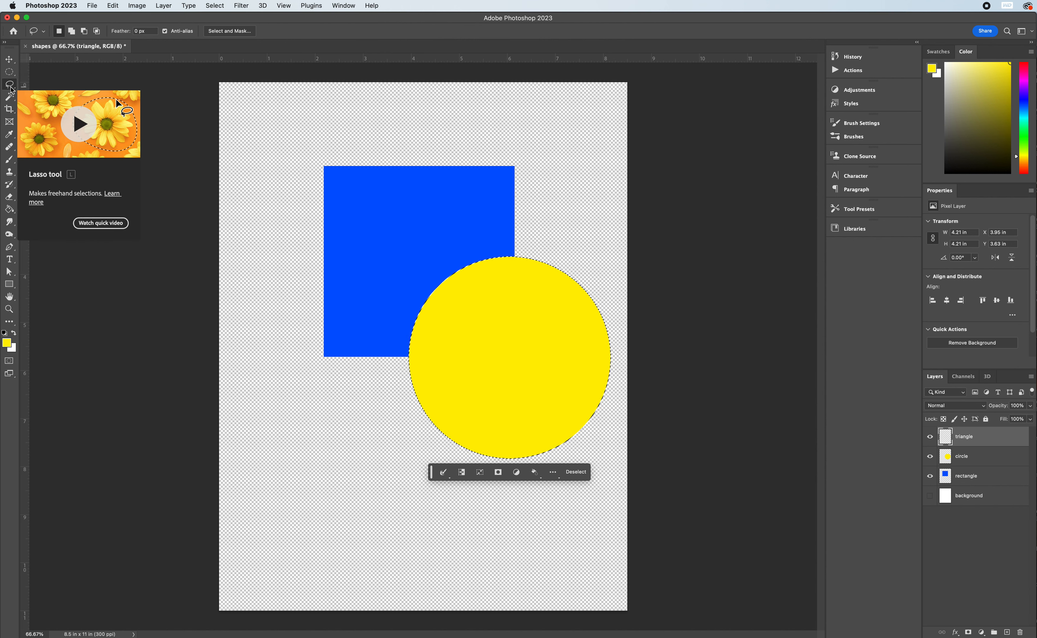
left_click_drag(10, 85, 70, 94)
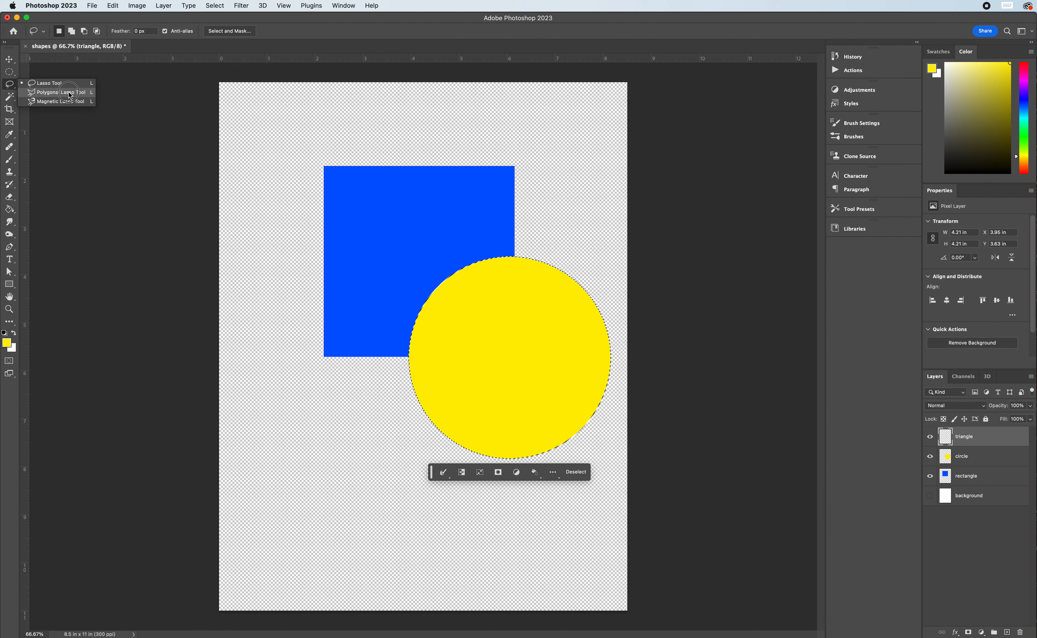
left_click_drag(71, 95, 71, 97)
left_click_drag(71, 96, 72, 97)
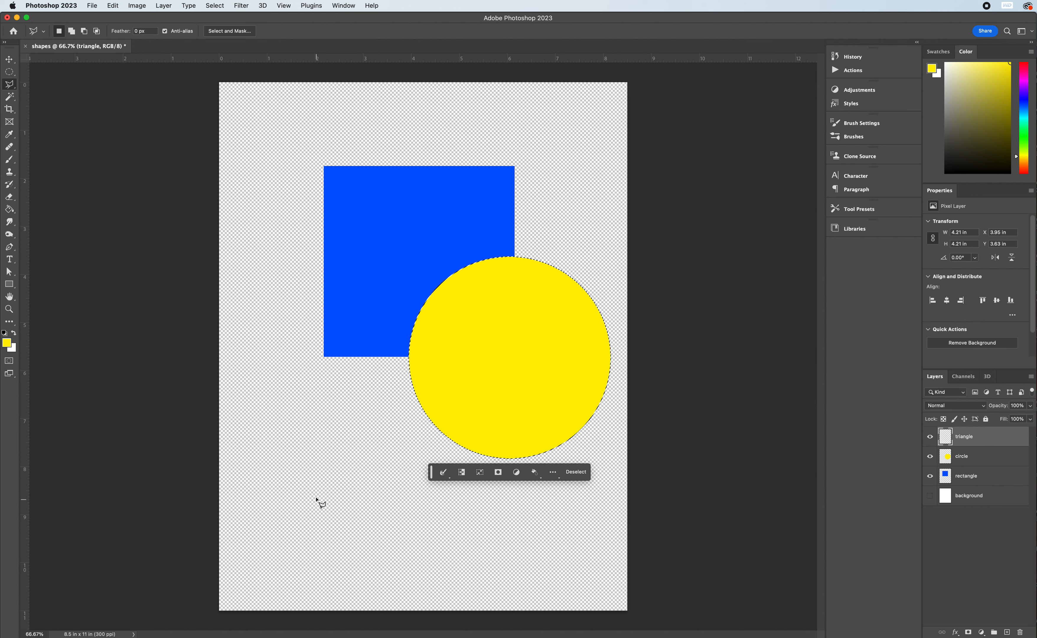
left_click(309, 474)
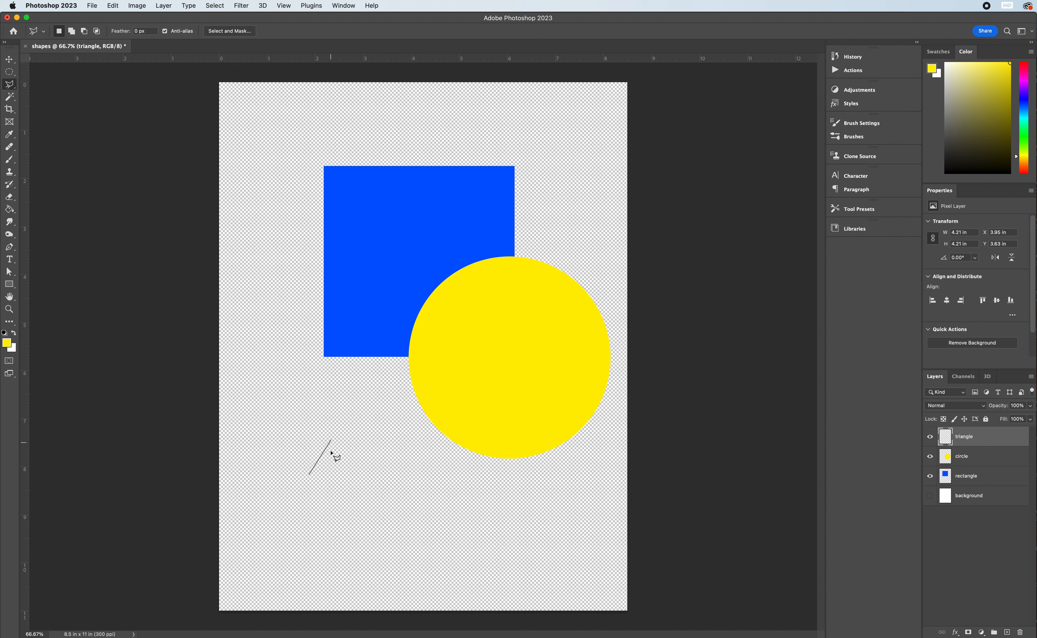
left_click(407, 318)
left_click(513, 477)
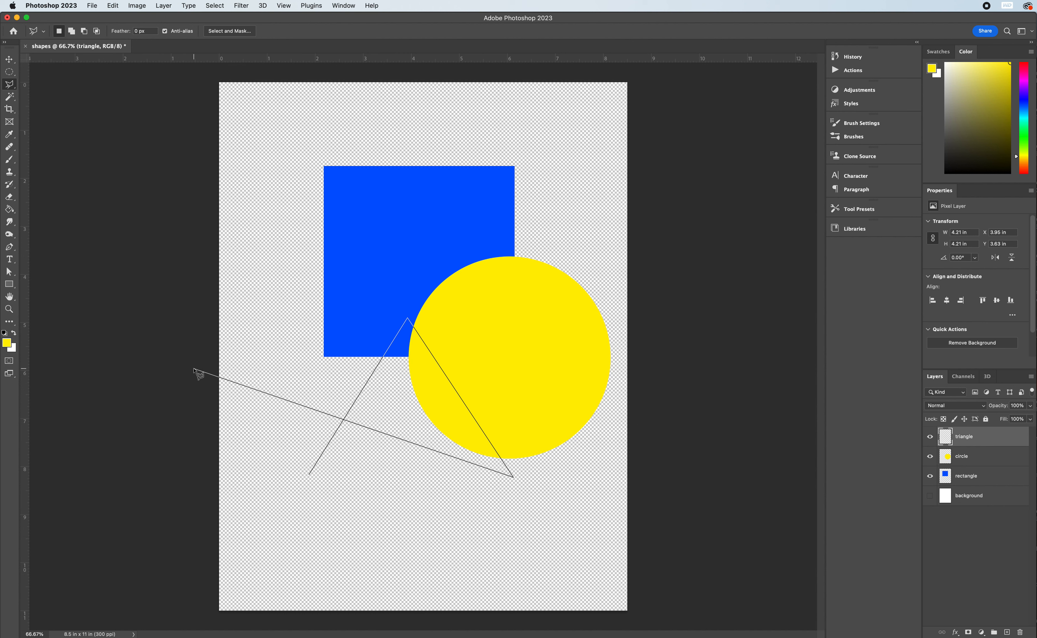
Add a series of extra Polygonal Lasso points zigzagging across and beyond the canvas
left_click(96, 369)
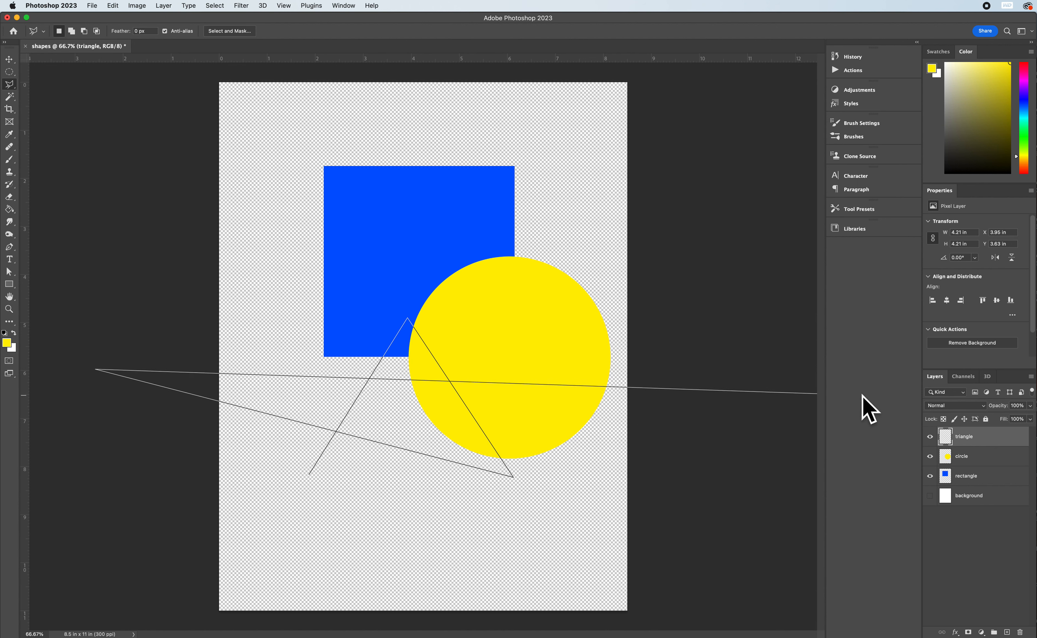
left_click(792, 404)
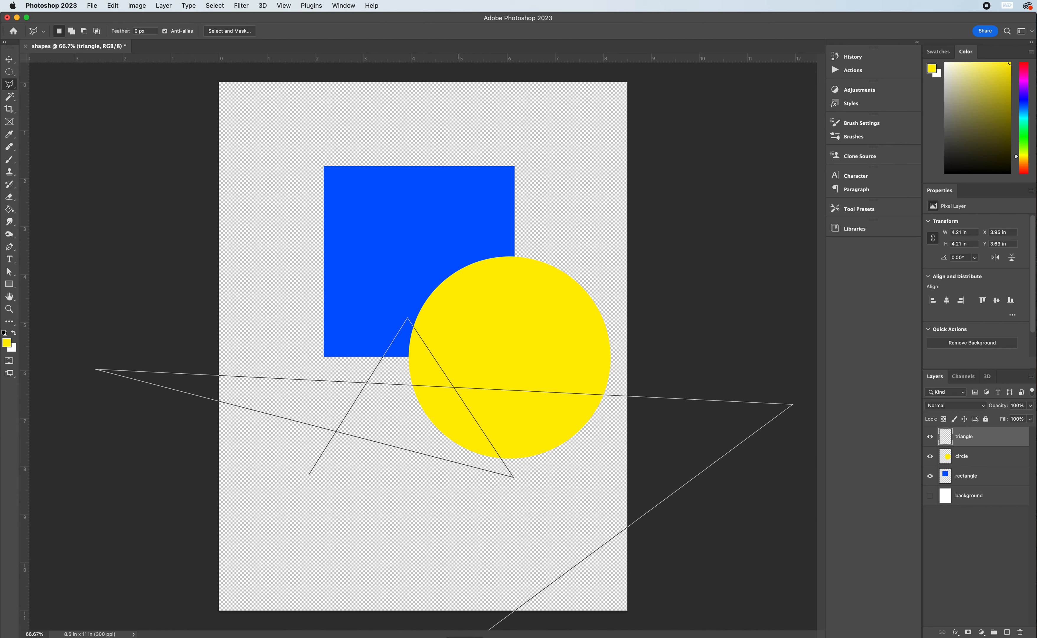
left_click(429, 624)
left_click(88, 121)
left_click(680, 382)
left_click(88, 494)
left_click(639, 229)
left_click(514, 514)
left_click(128, 541)
left_click(103, 325)
left_click(537, 582)
left_click(259, 241)
left_click(245, 506)
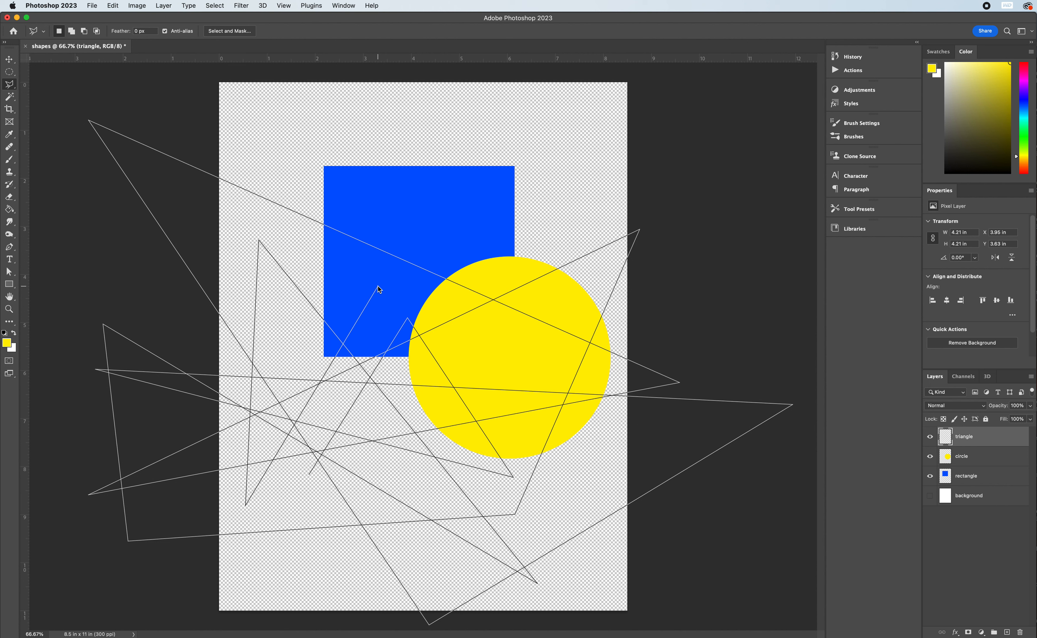
Remove the extra lasso points one by one, back to the triangle's third corner
key("BackSpace")
key("BackSpace")
key("BackSpace")
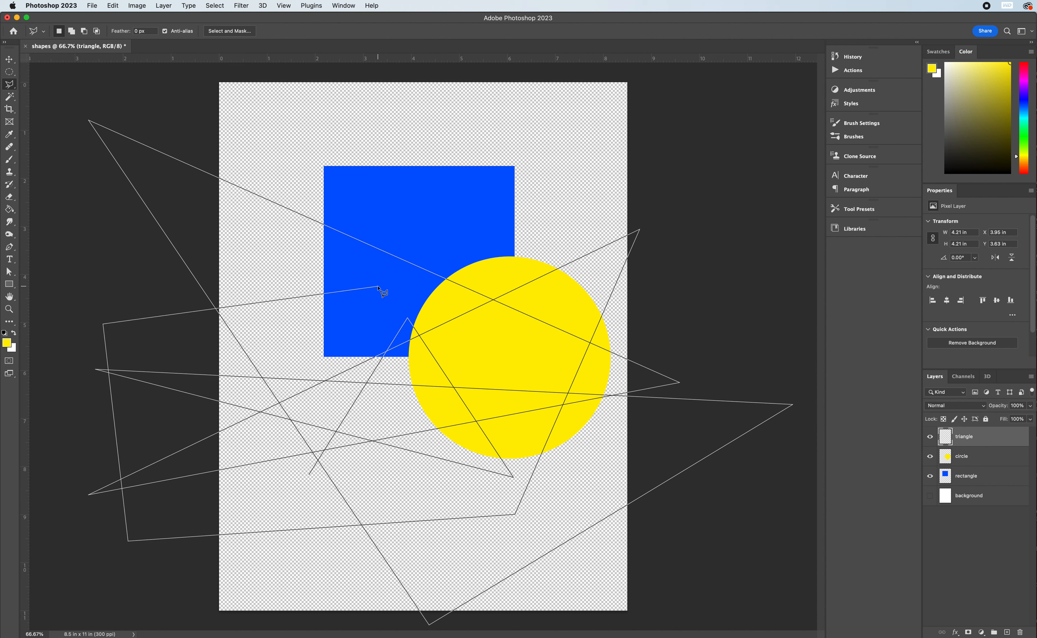
key("BackSpace")
key("BackSpace")
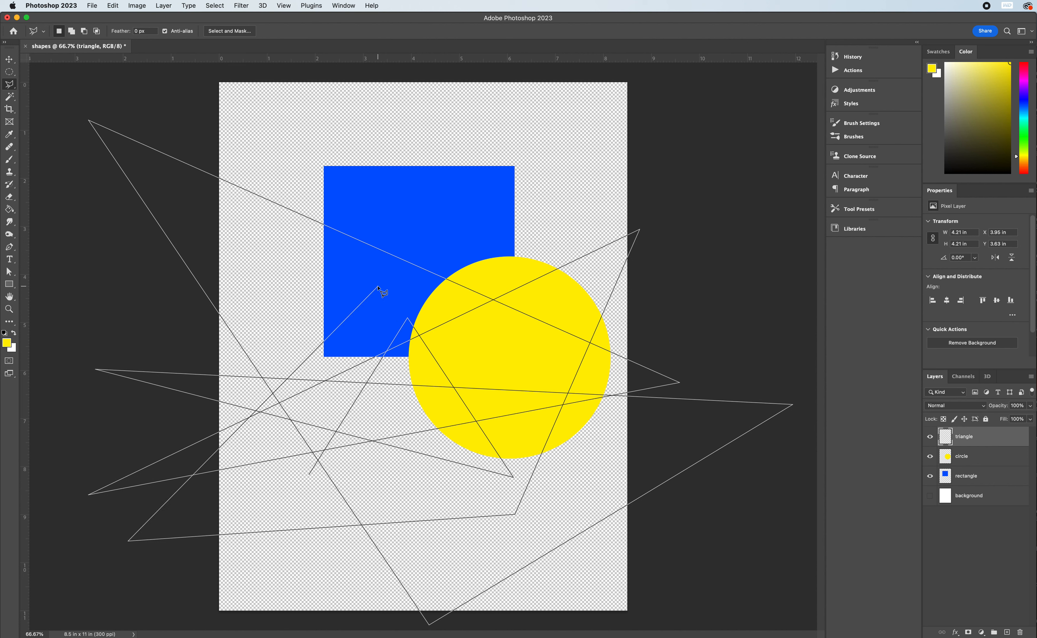
key("BackSpace")
key("BackSpace")
key("BackSpace")
key("BackSpace")
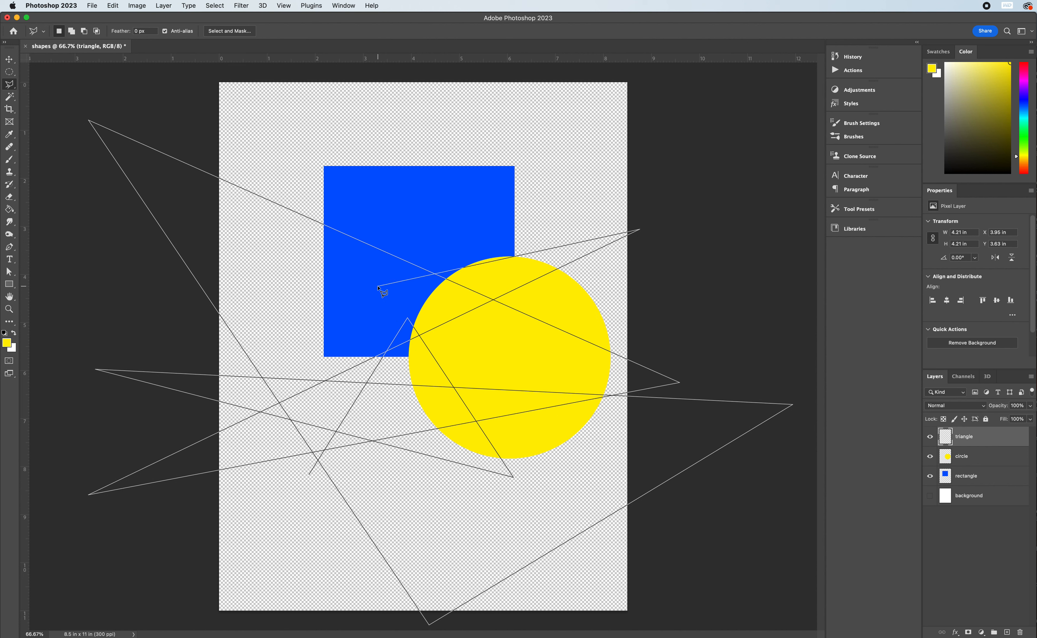
key("BackSpace")
key("BackSpace")
key("BackSpace")
key("BackSpace")
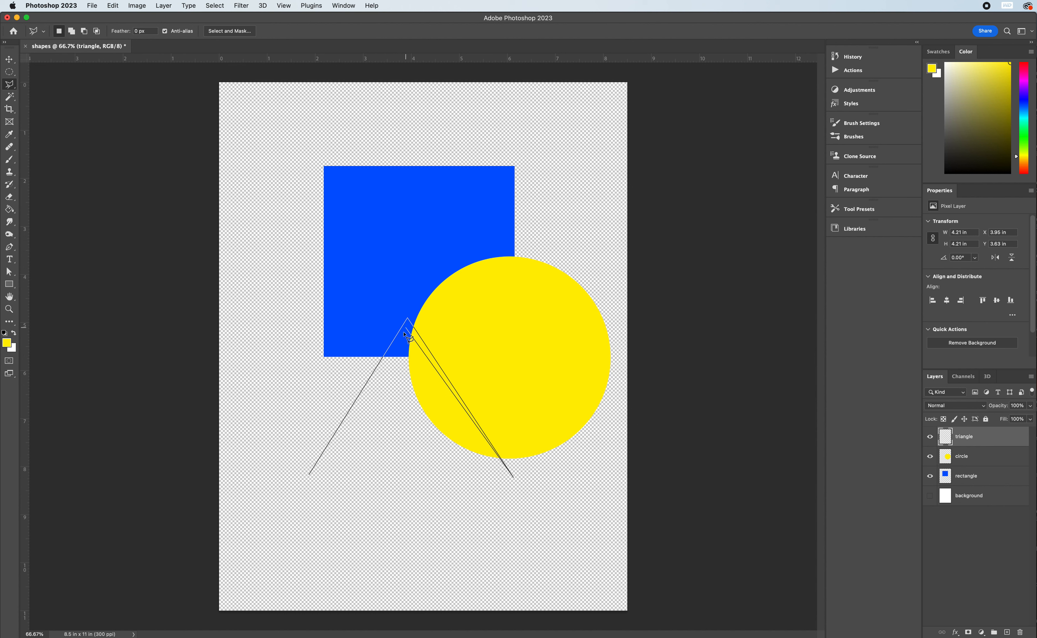
Close the triangular selection at about 4.3 by 3.3 in, fill it with bright red using the Paint Bucket, and deselect it
left_click(310, 475)
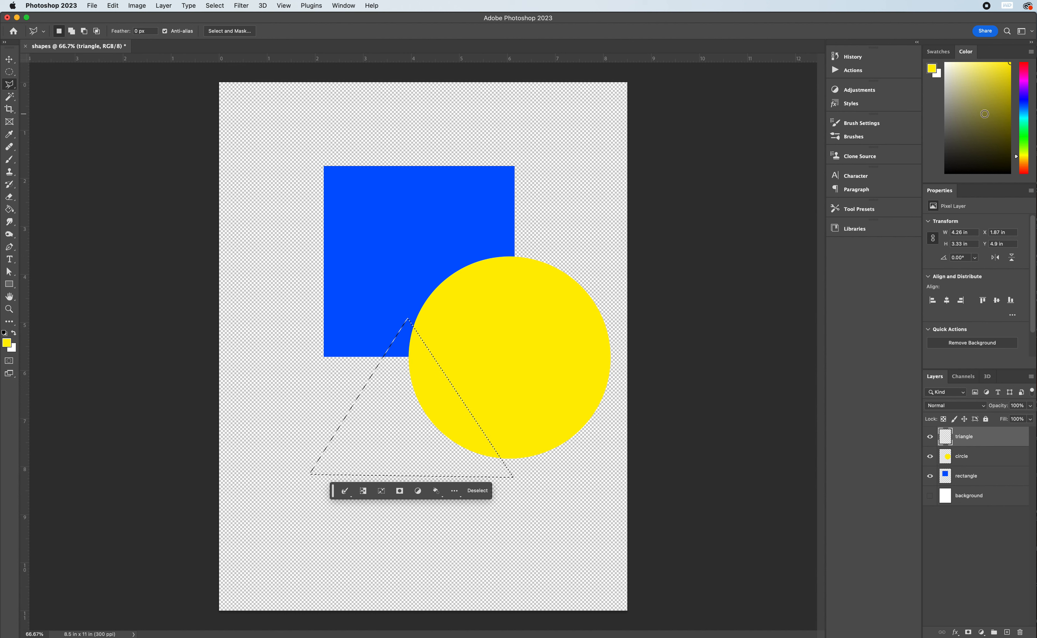
left_click(1023, 64)
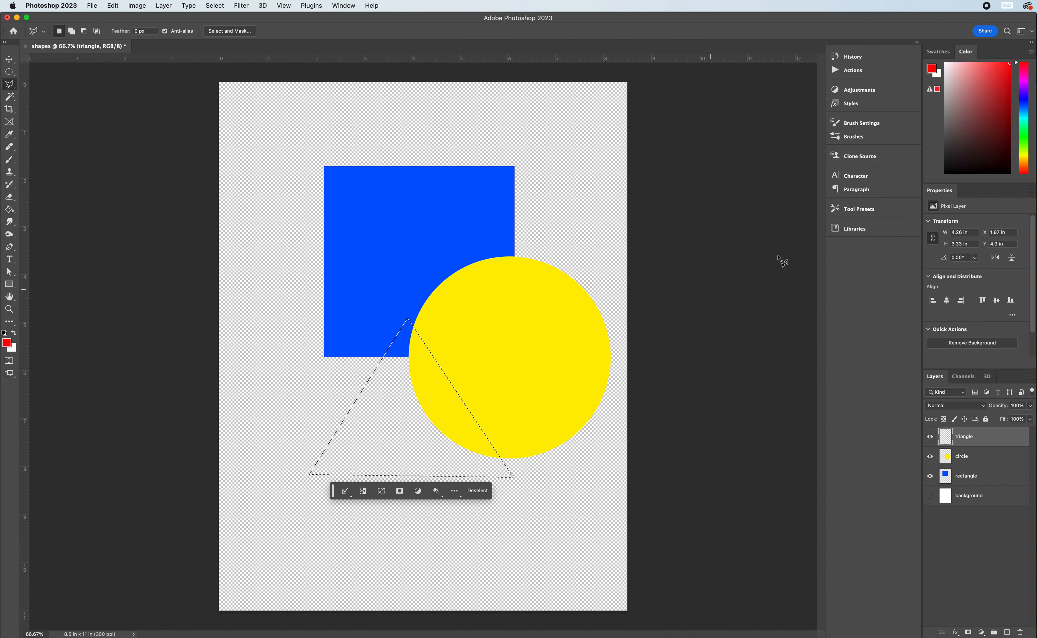
key("g")
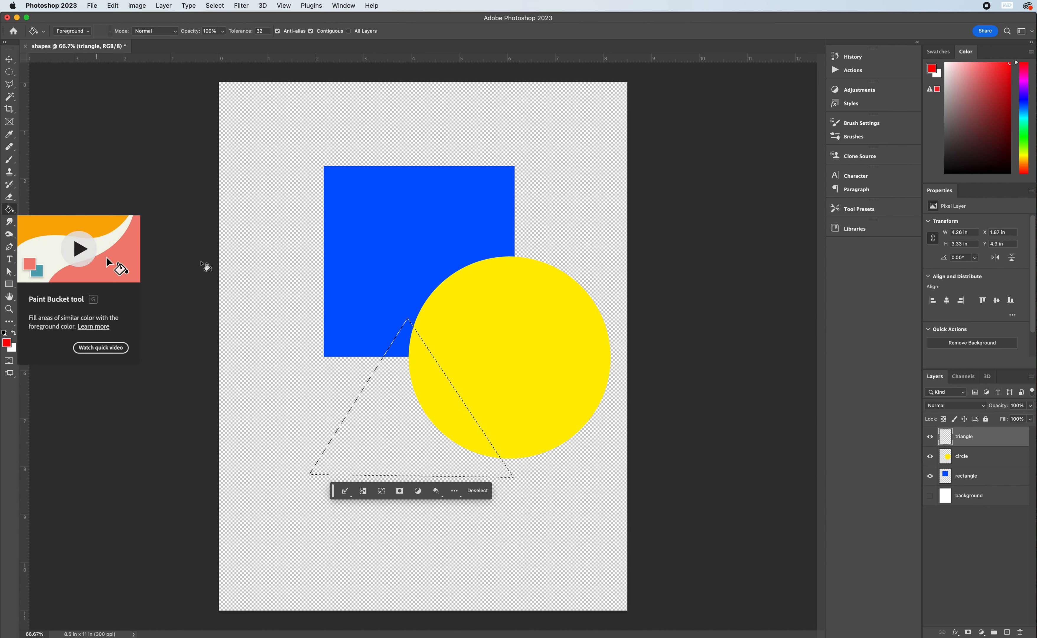
left_click(401, 399)
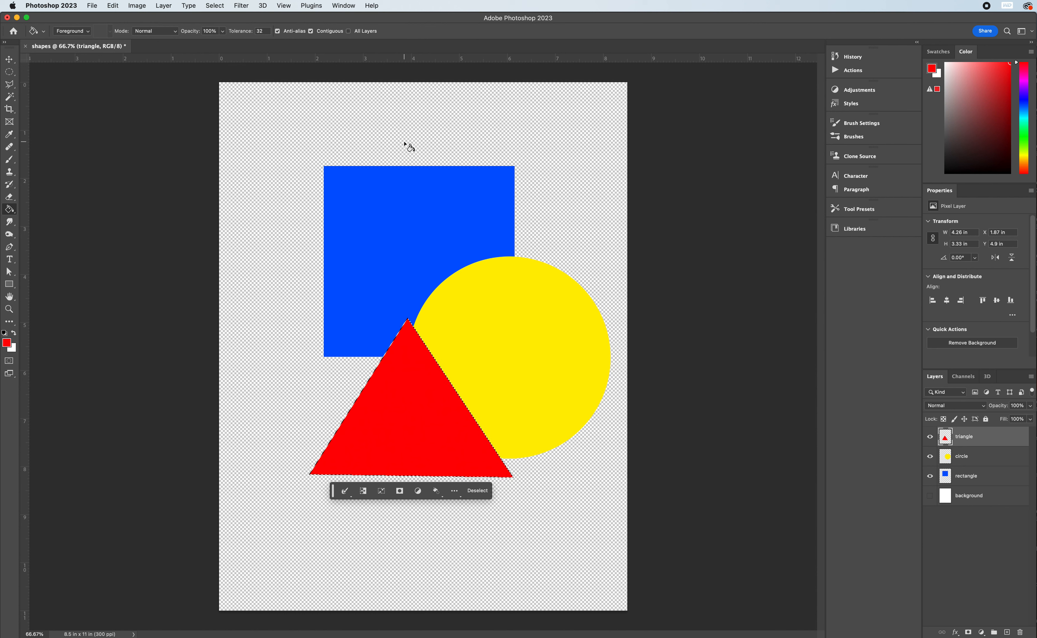
left_click(477, 490)
Move the square to about X 3.24, Y 3.71 in, the circle to X 3.06, Y 4.76 in and the triangle to X 1.15, Y 2.29 in
left_click(11, 60)
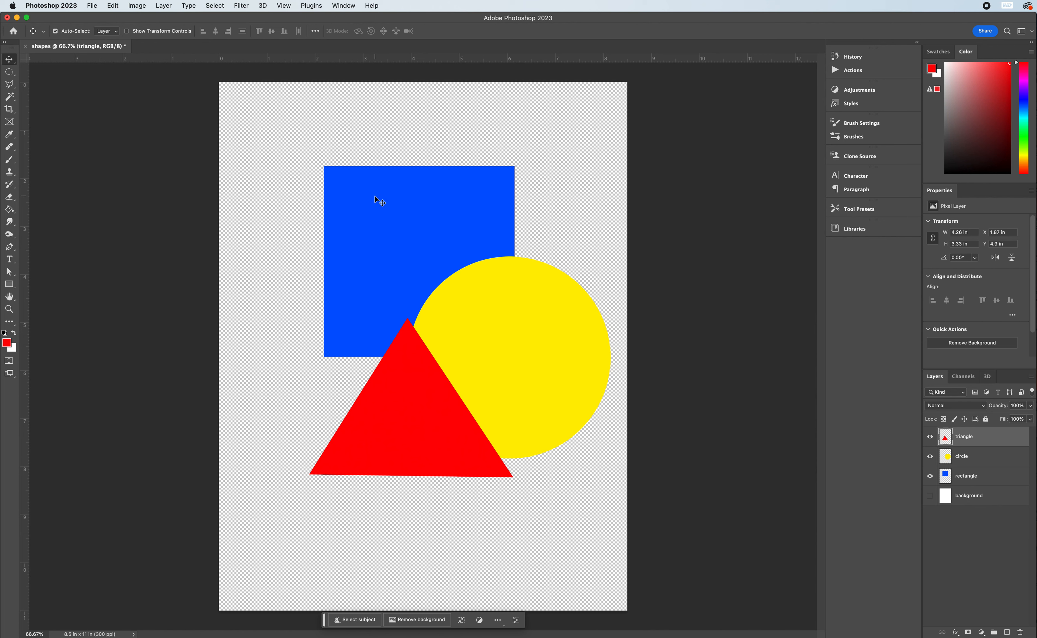
left_click_drag(395, 211, 325, 144)
left_click(526, 287)
left_click_drag(527, 287, 387, 369)
left_click_drag(396, 413, 486, 257)
left_click_drag(356, 329, 441, 430)
left_click_drag(479, 253, 391, 382)
left_click_drag(364, 205, 484, 362)
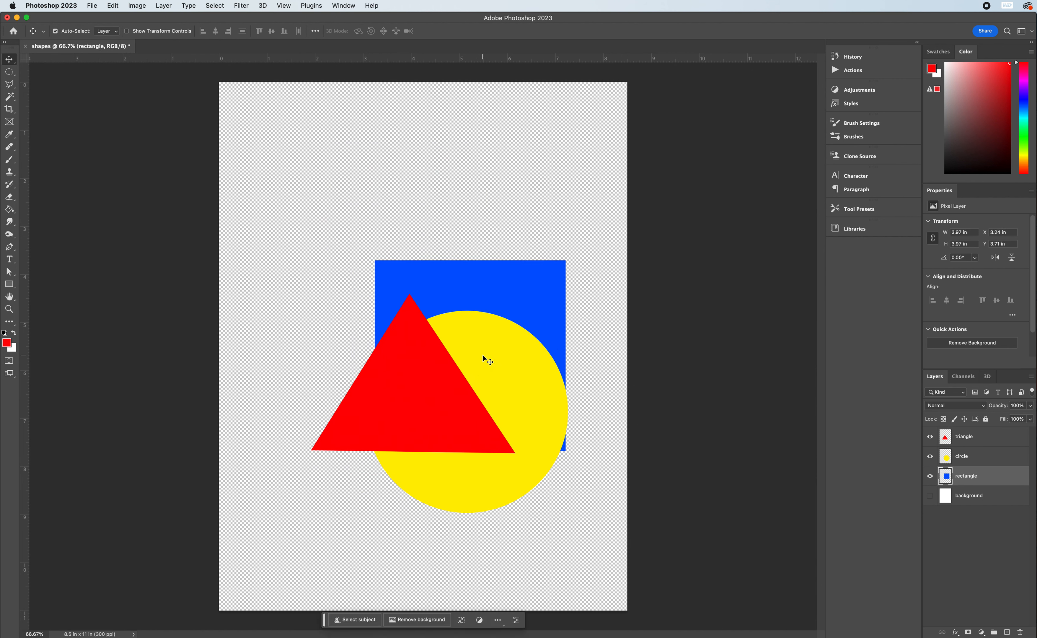
left_click_drag(406, 392, 368, 291)
Reorder the layers so the rectangle is above the triangle and the circle is below both
left_click_drag(990, 438, 971, 484)
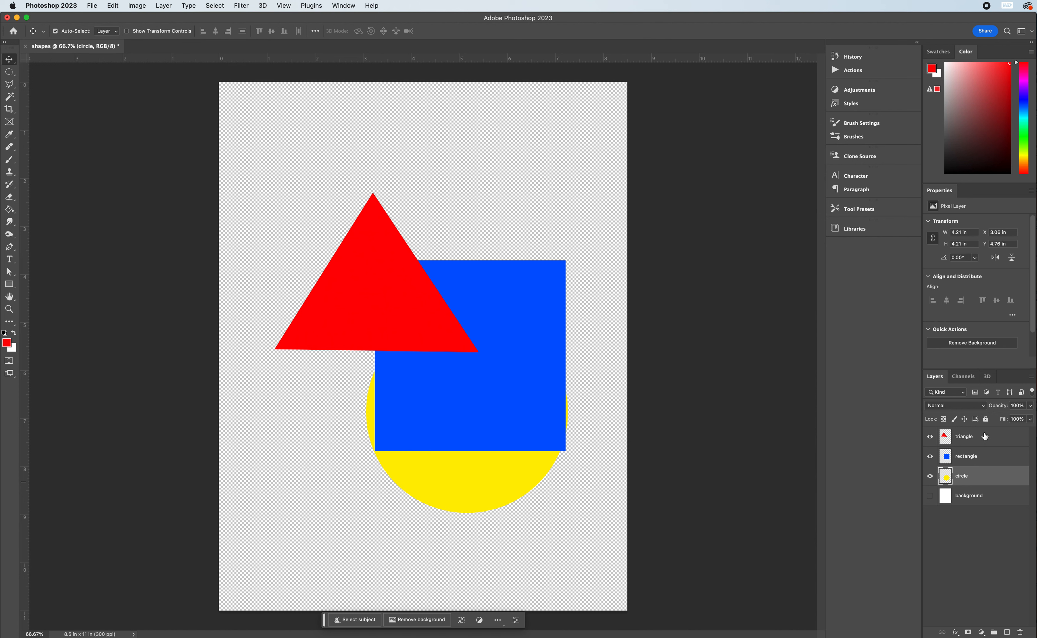
left_click_drag(978, 439, 975, 466)
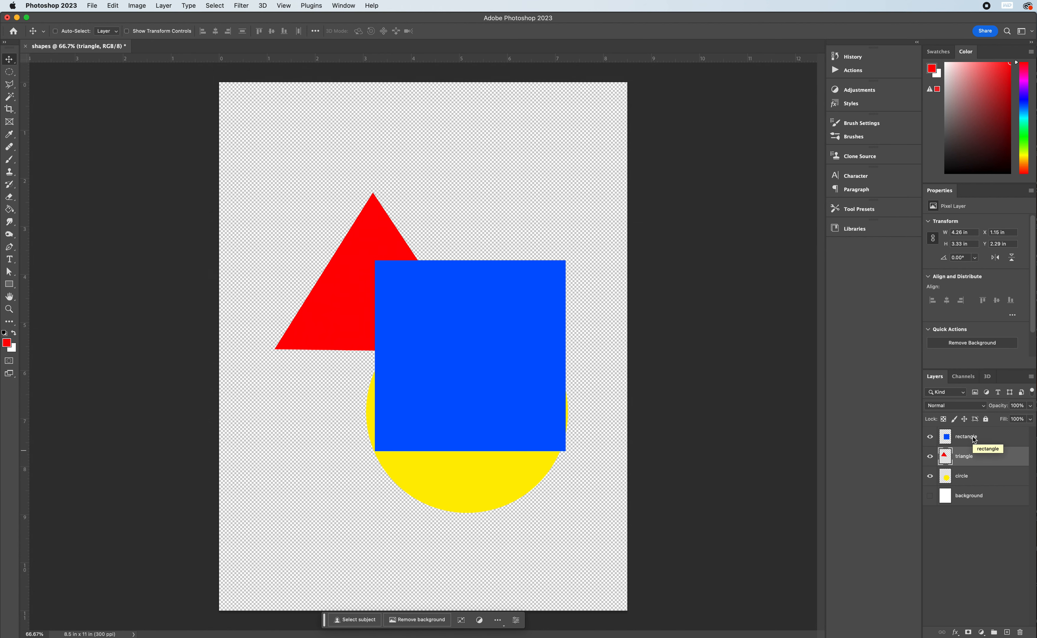
Shift the triangle layer up and down through the layer stack, ending between the rectangle and circle layers
key("super+bracketright")
key("super+bracketleft")
key("super+bracketright")
key("super+bracketleft")
key("super+bracketleft")
key("super+bracketright")
key("super+bracketleft")
key("super+bracketright")
key("super+bracketleft")
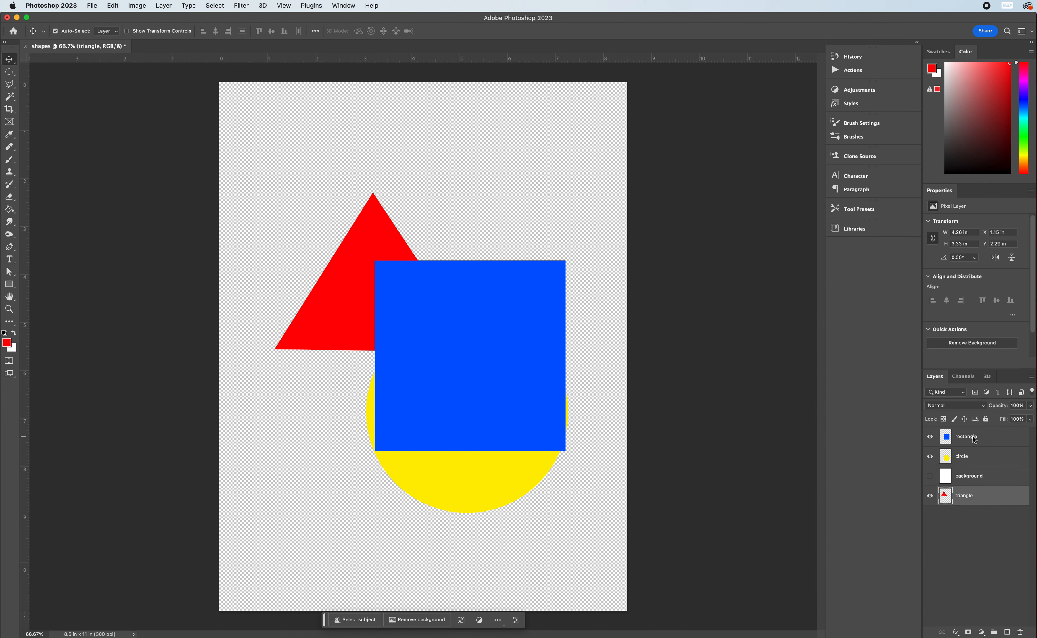
key("super+bracketright")
key("super+bracketright")
key("super+bracketleft")
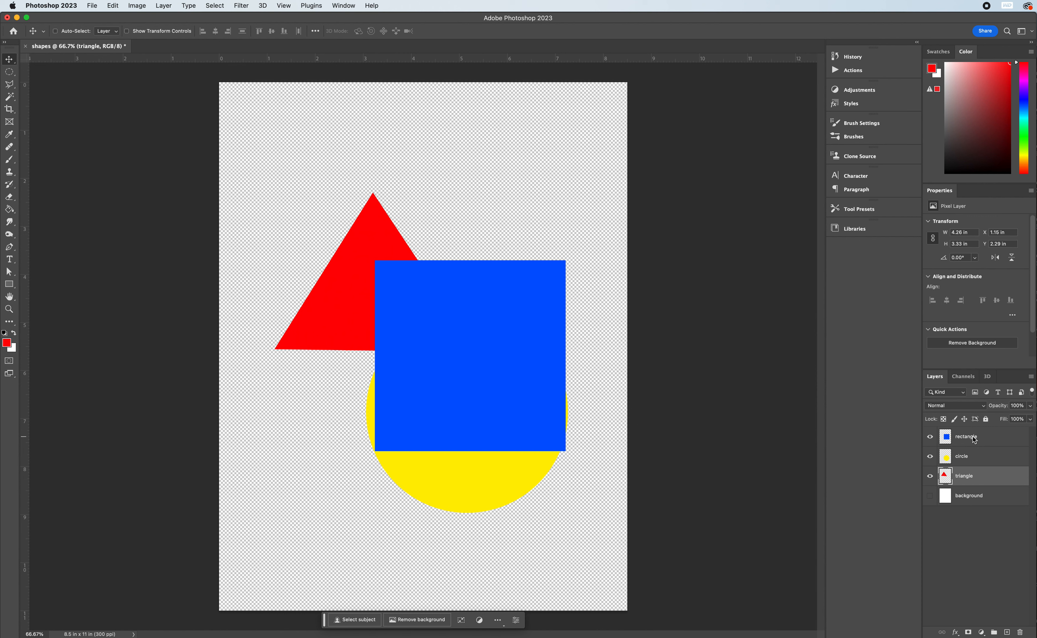
key("super+bracketleft")
key("super+bracketright")
key("super+bracketright")
key("super+bracketright")
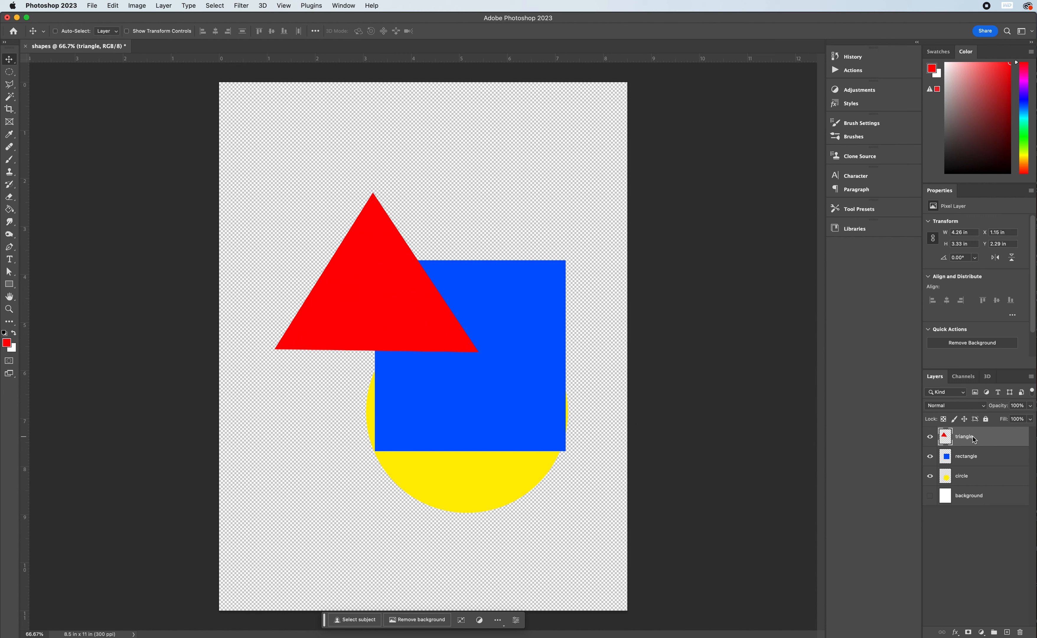
key("super+bracketleft")
key("super+bracketleft")
key("super+bracketright")
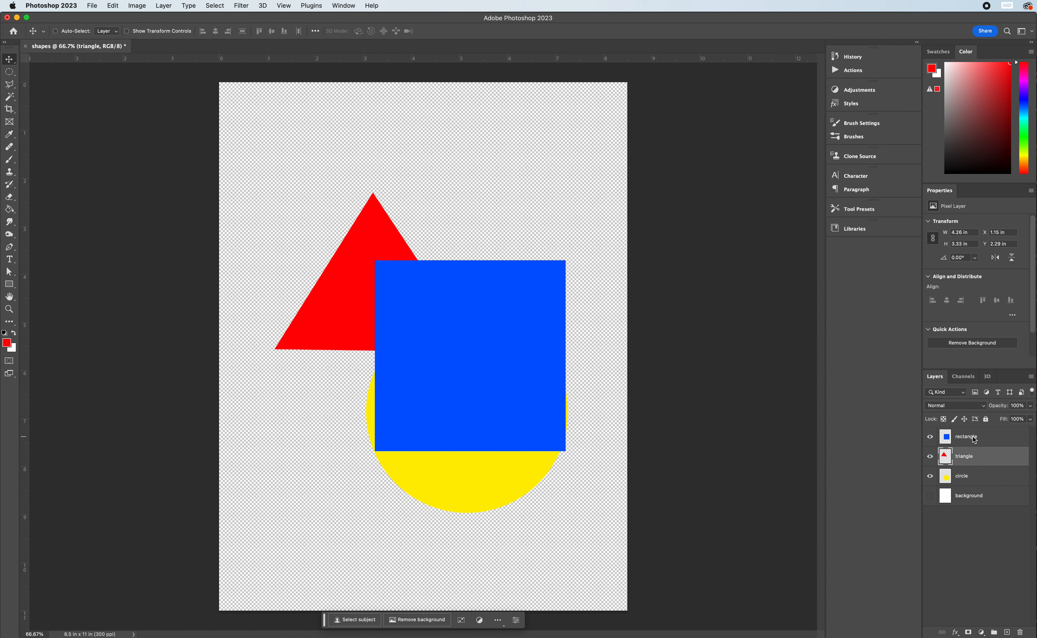
key("super+bracketright")
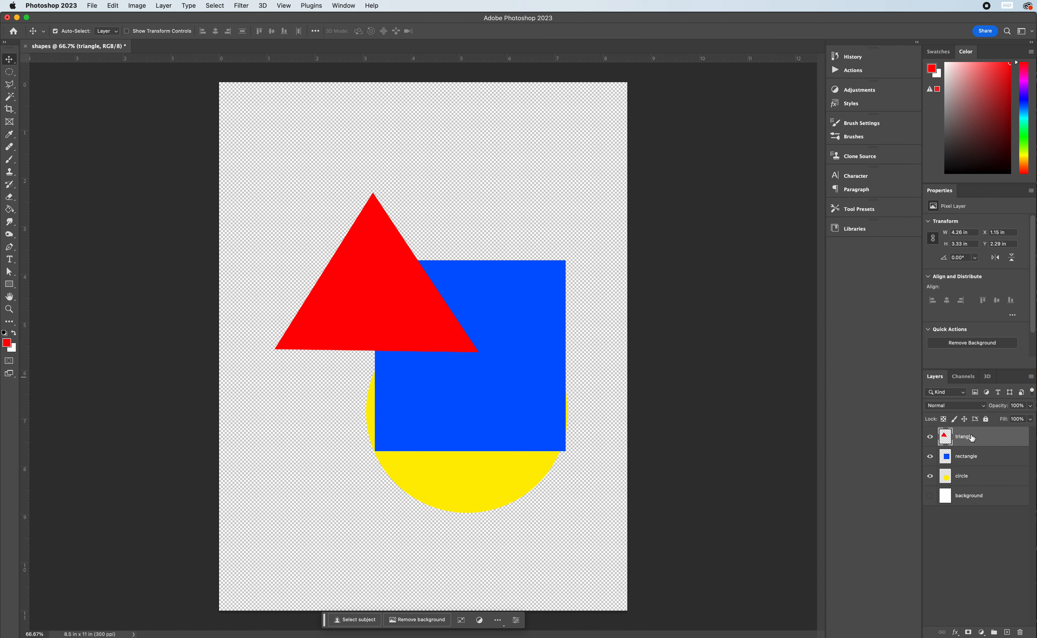
left_click_drag(972, 442, 972, 465)
Move the blue square to about X 0.72, Y 1.04 in and the triangle beside it, overlapping the top of the circle
left_click_drag(469, 363, 334, 220)
left_click_drag(337, 341, 472, 347)
mouse_move(349, 254)
left_mouse_down()
mouse_move(369, 285)
mouse_move(365, 268)
left_mouse_up()
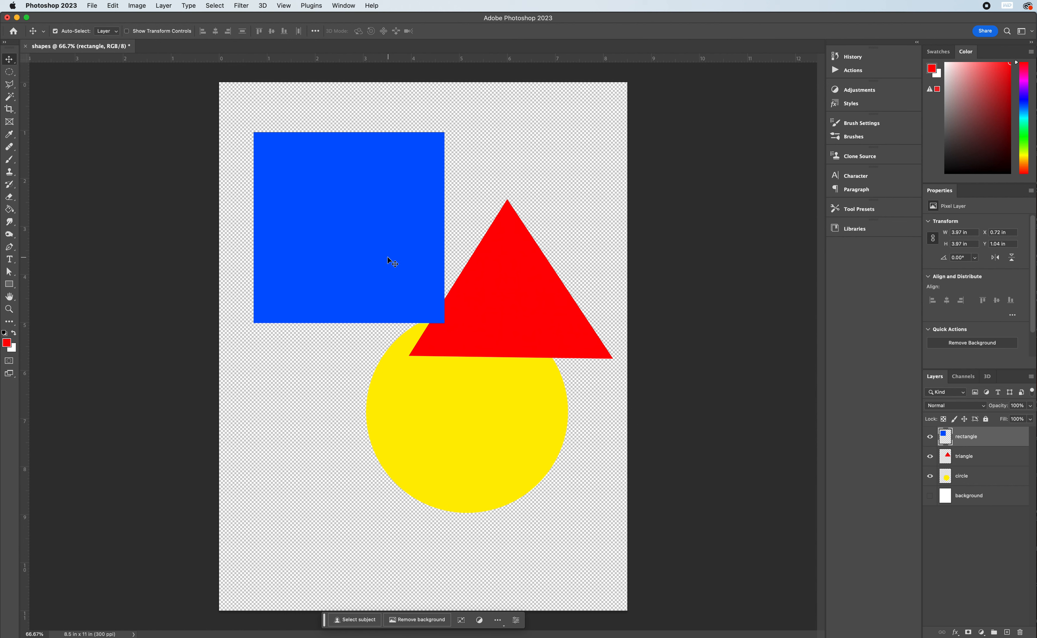
Cut four small rectangular holes across the upper part of the blue square with rectangular marquee selections, the first about 0.75 by 0.73 in
left_click_drag(9, 71, 48, 75)
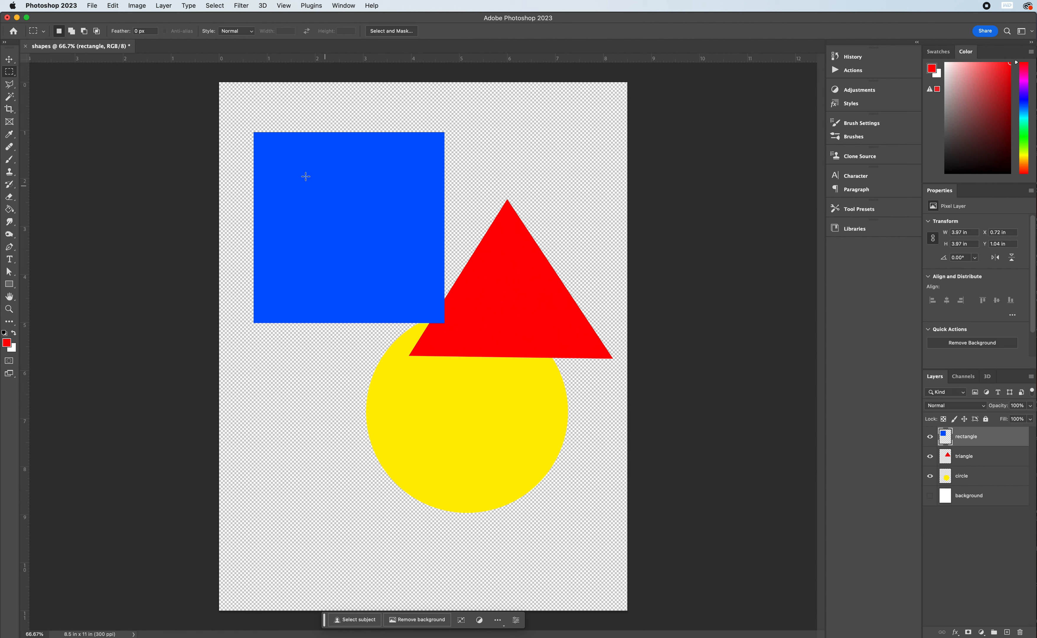
left_click_drag(389, 146, 425, 180)
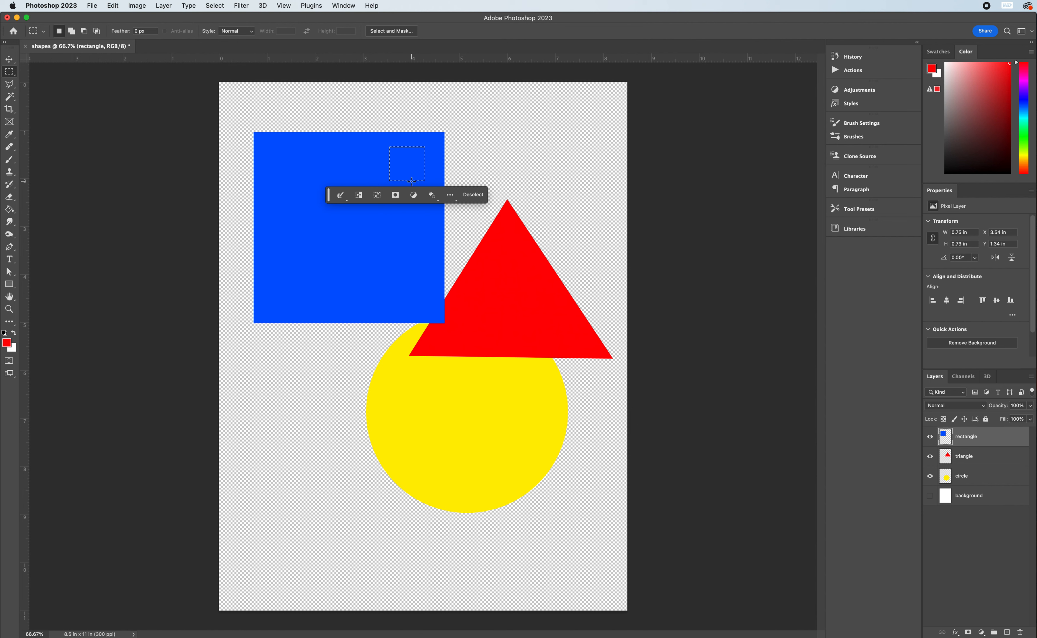
key("Delete")
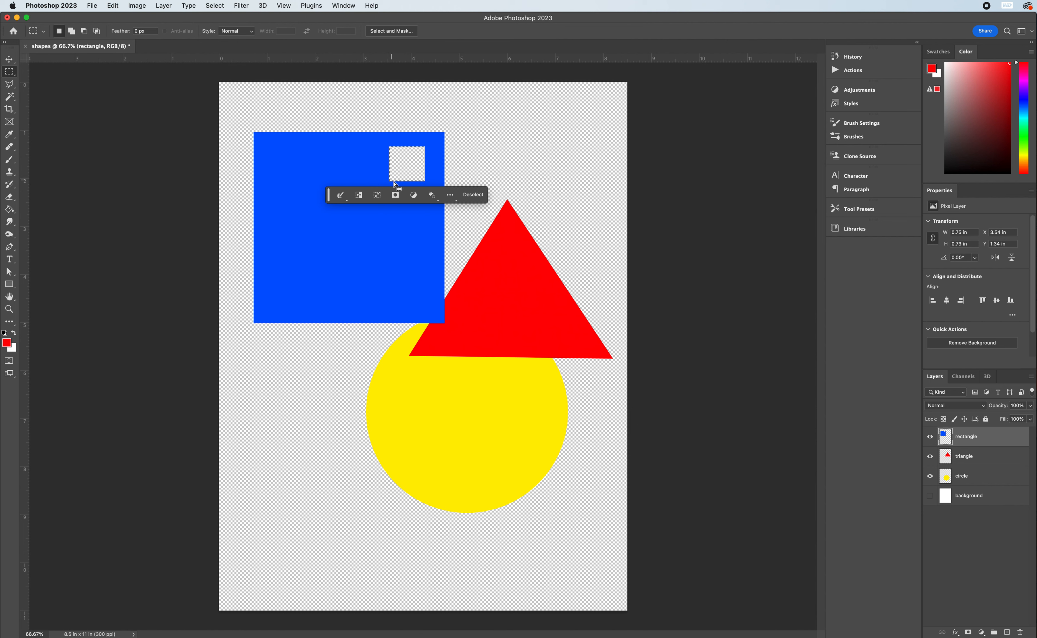
left_click_drag(340, 165, 373, 196)
left_click_drag(306, 149, 336, 185)
left_click_drag(272, 171, 302, 214)
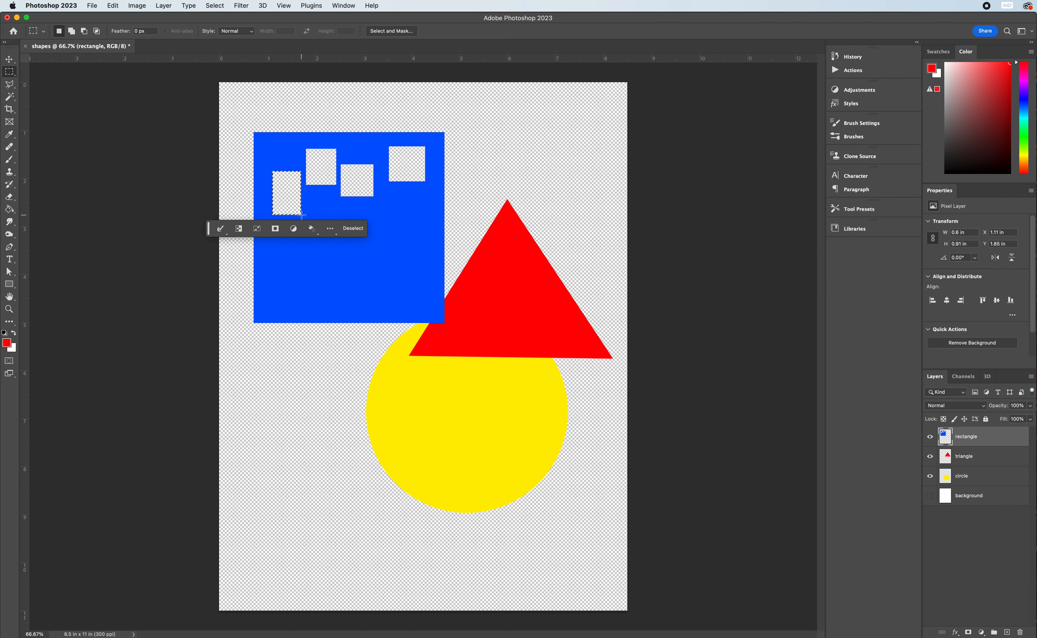
Cut three small round holes below the rectangular ones in the blue square with elliptical marquee selections, the last about 0.38 by 0.34 in
right_click(10, 73)
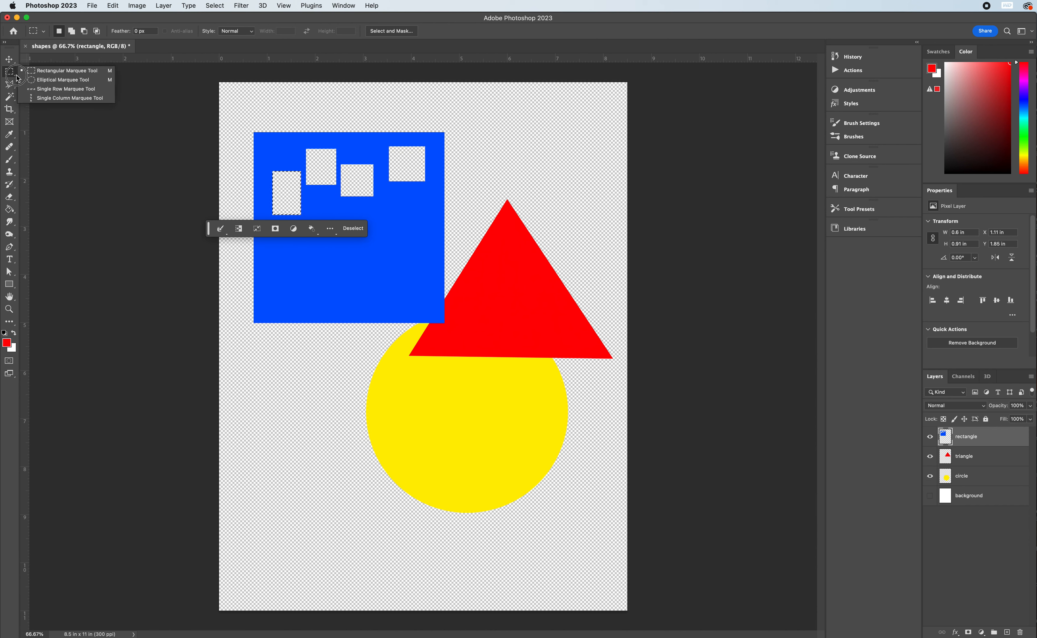
left_click(70, 81)
left_click_drag(392, 197, 364, 231)
key("Delete")
key("Delete")
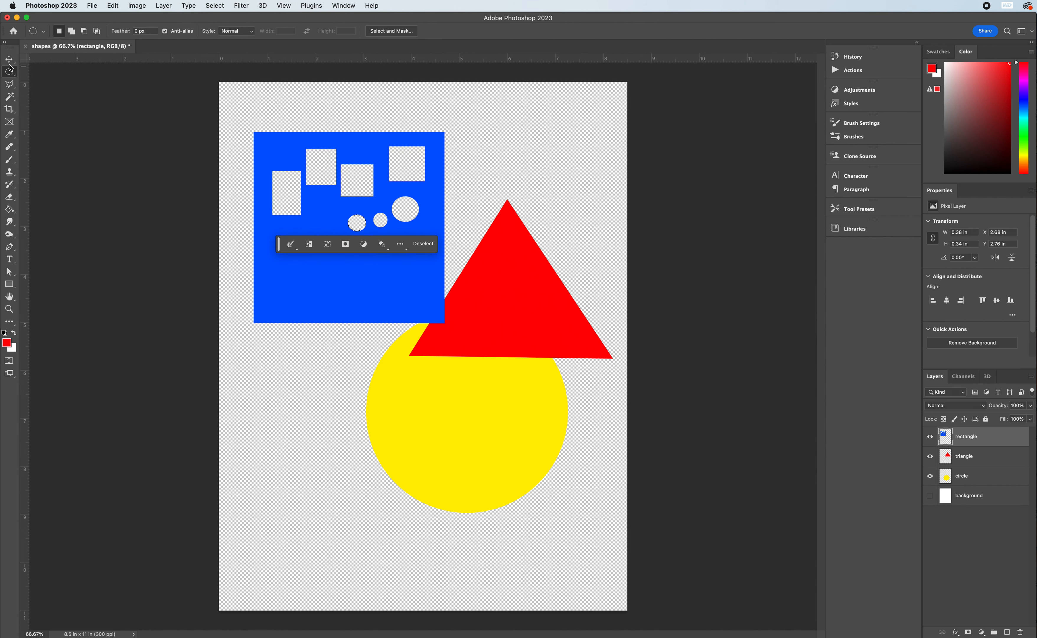
Cut a circle about 1.01 by 1.02 in from the blue square, move it below the square to about X 0.53, Y 5.3 in, and deselect
left_click_drag(296, 229, 345, 278)
key("v")
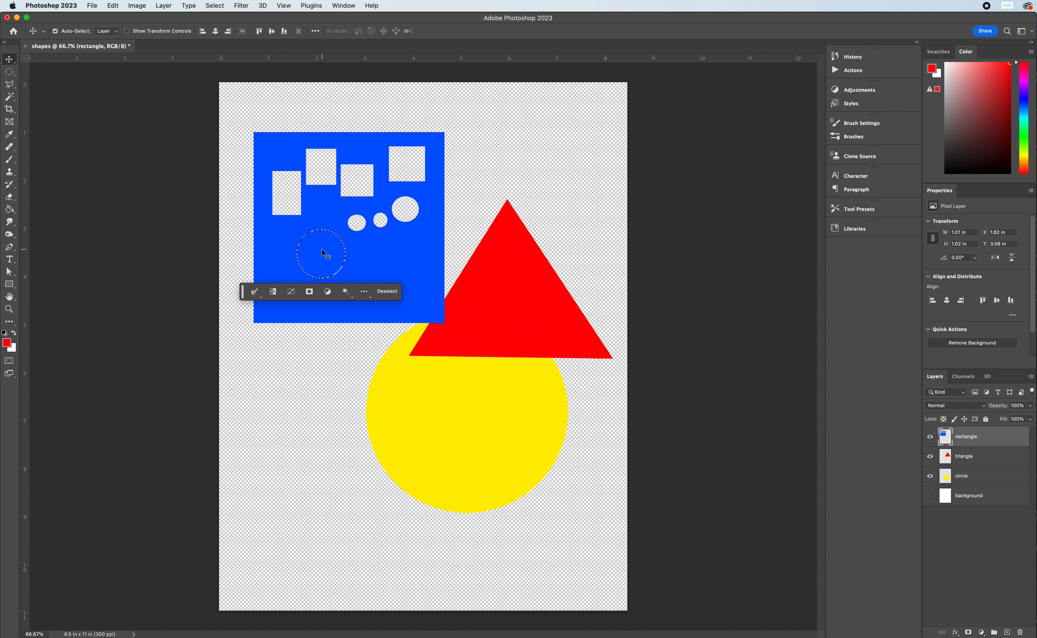
left_click_drag(324, 255, 273, 363)
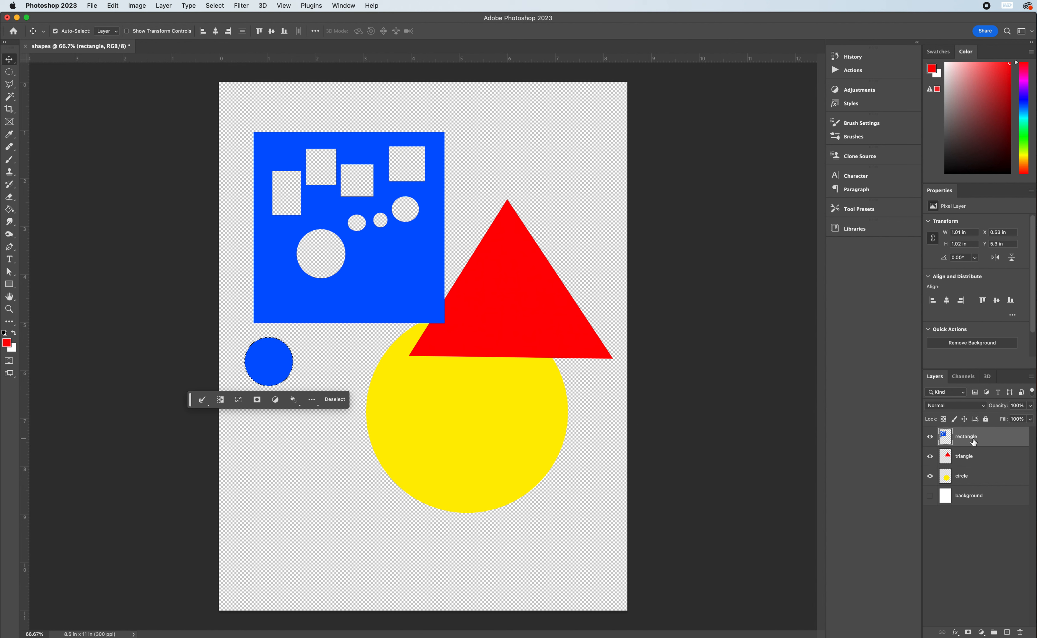
key("super+d")
Move the blue shapes up to about X 0.45, Y 0.5 in, the triangle to X 3.74, Y 2.15, and the circle to X 2.19, Y 5.58
left_click_drag(303, 303, 300, 276)
left_click(500, 317)
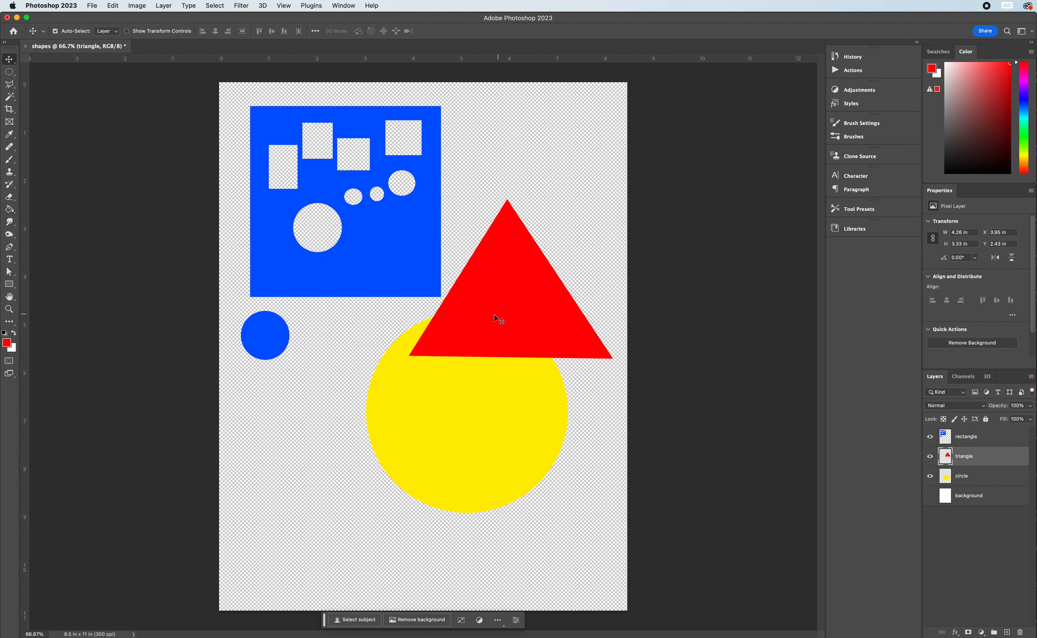
mouse_move(520, 296)
left_mouse_down()
mouse_move(505, 292)
mouse_move(510, 284)
left_mouse_up()
left_click_drag(465, 378, 425, 419)
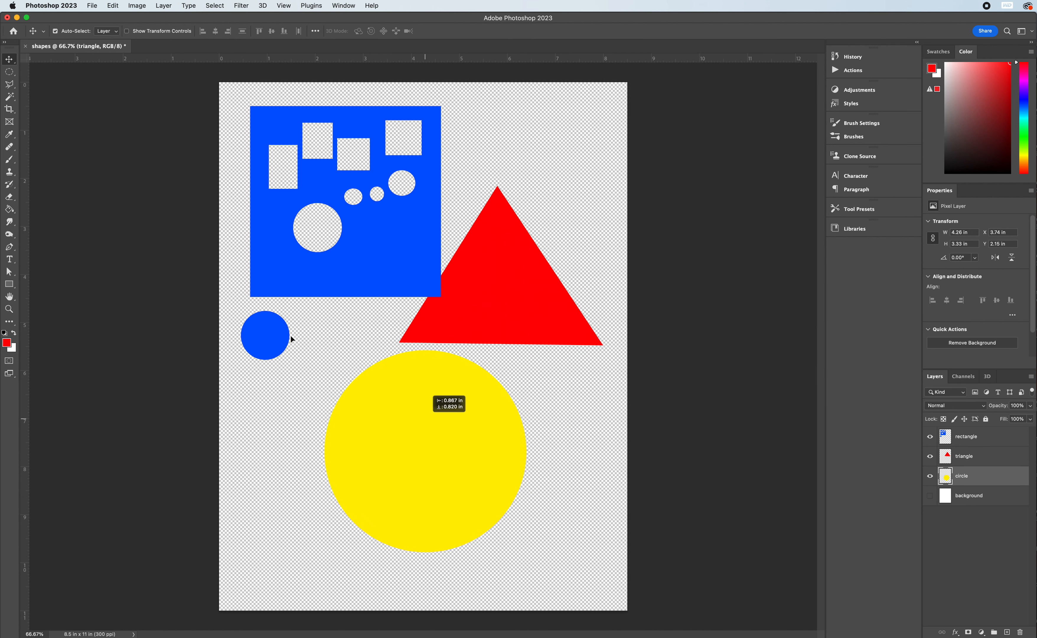
Cut a mouth-shaped wedge from the yellow circle's left side with a Polygonal Lasso selection about 2.39 by 1.93 in, and delete the piece
left_click(9, 73)
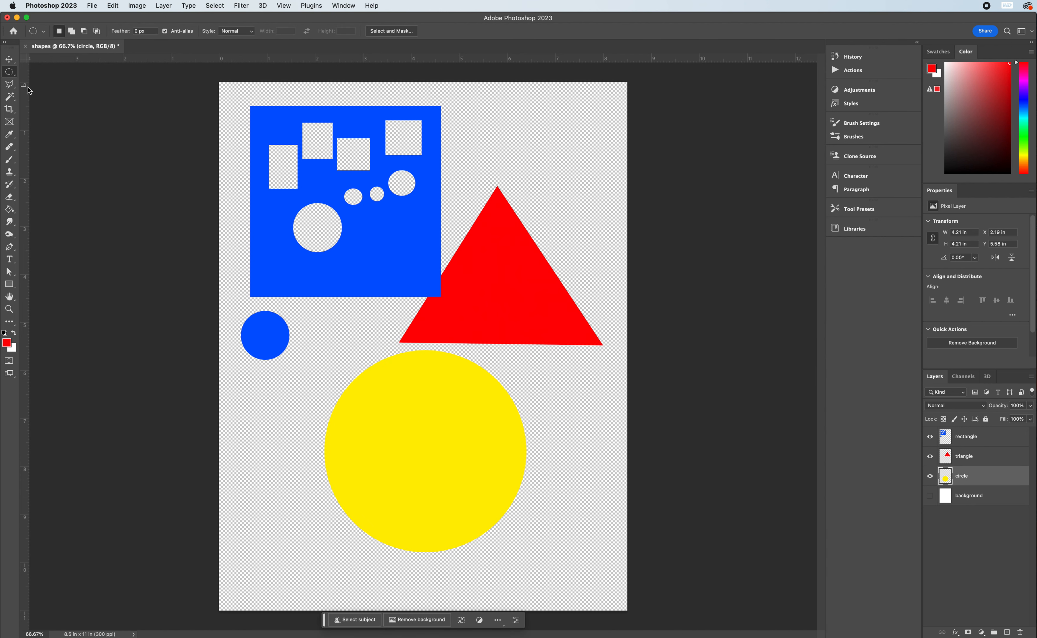
left_click(10, 84)
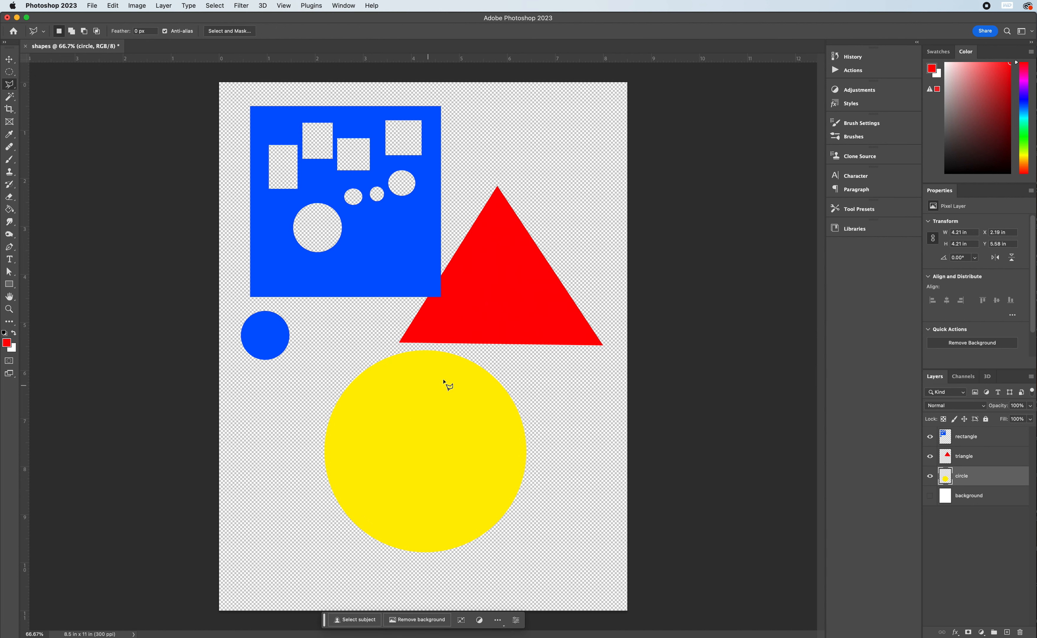
left_click(323, 417)
left_click(428, 456)
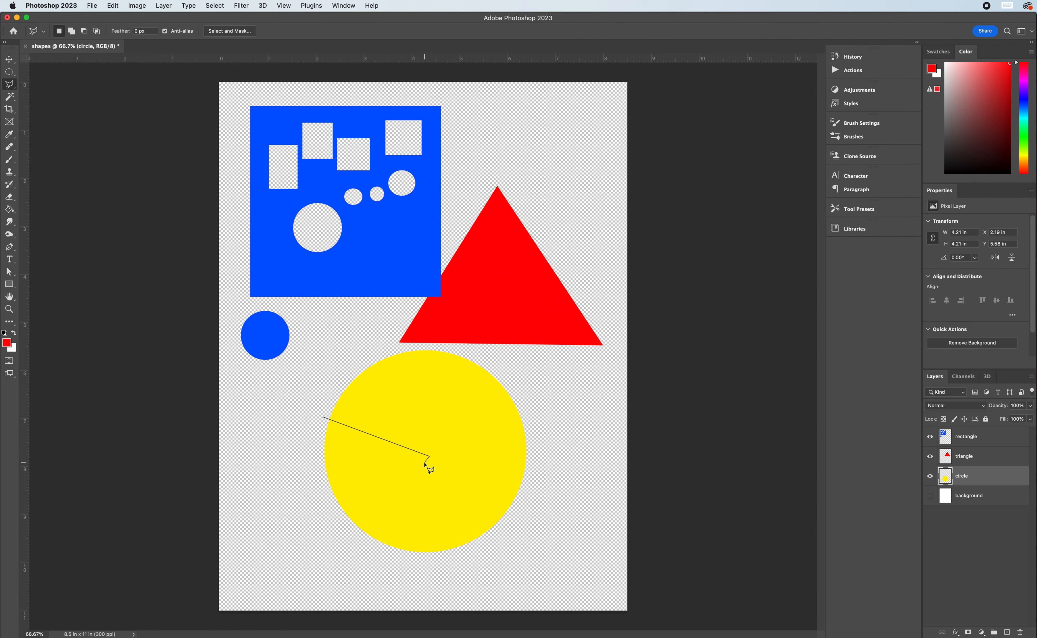
left_click(326, 509)
left_click(314, 478)
left_click(317, 441)
left_click(323, 418)
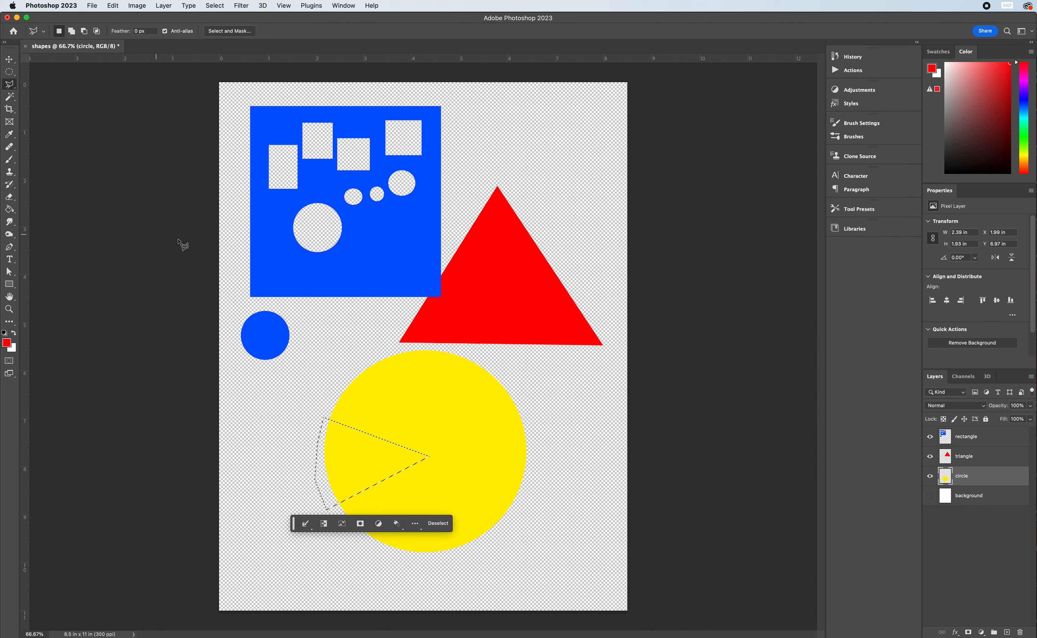
left_click(9, 59)
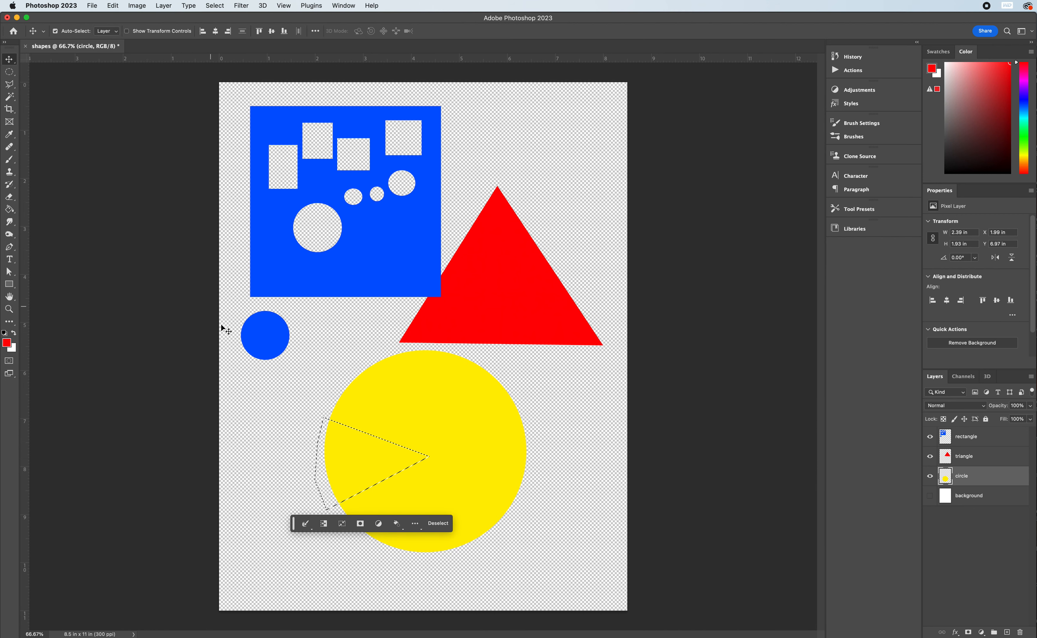
left_click(357, 451)
left_click_drag(356, 450, 298, 454)
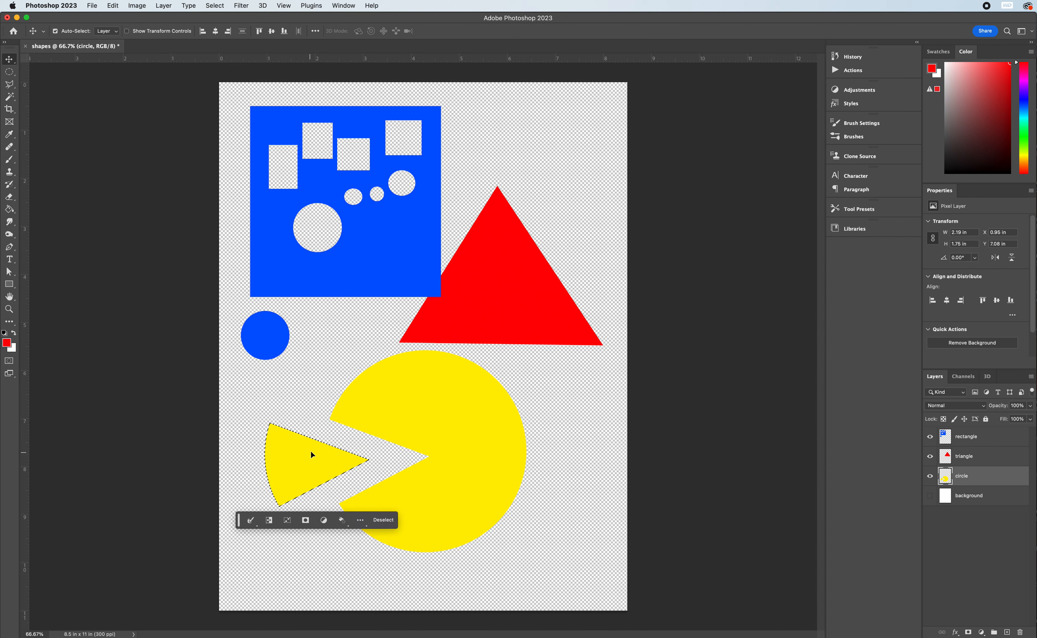
key("Delete")
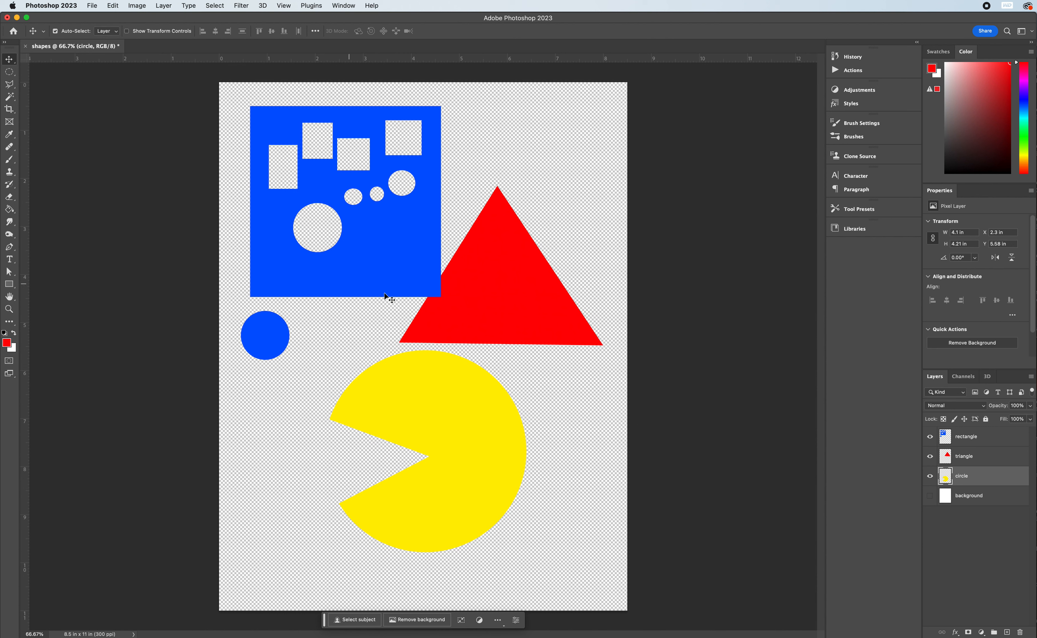
Outline a jagged area about 2.1 by 2.36 in over the red triangle's right edge with the Polygonal Lasso, and undo its trial deletion
left_click(483, 286)
left_click_drag(9, 72, 40, 78)
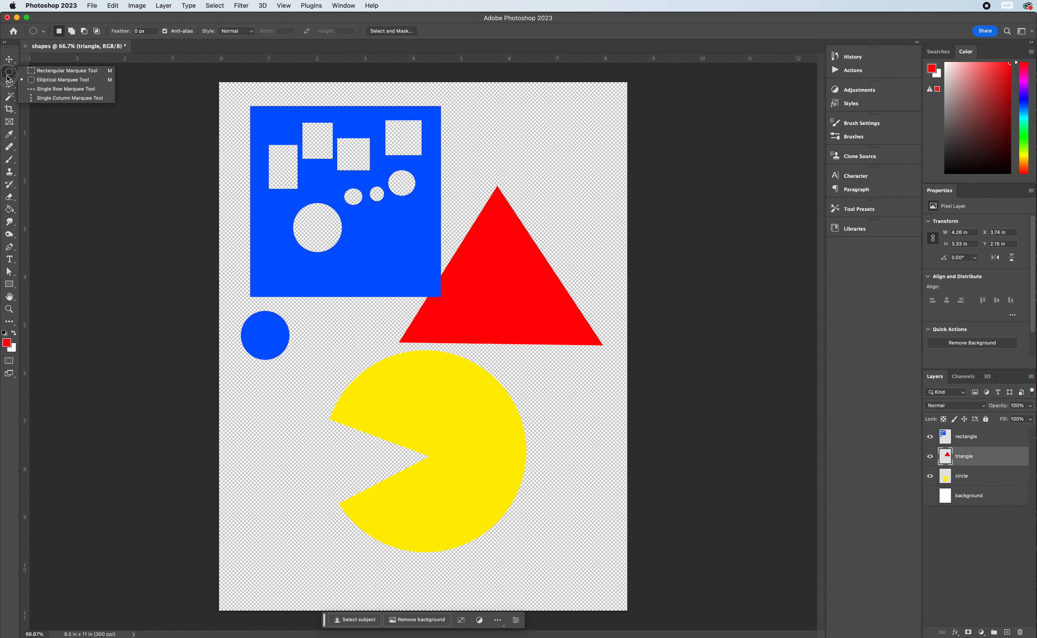
left_click(9, 84)
left_click(66, 91)
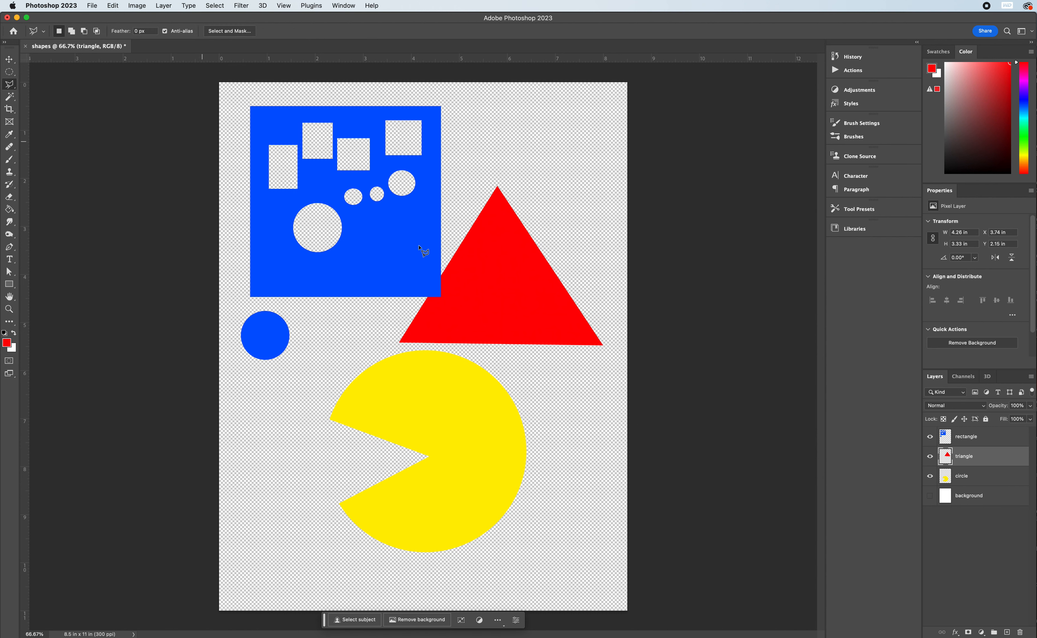
left_click(532, 212)
left_click(498, 269)
left_click(552, 246)
left_click(523, 300)
left_click(564, 278)
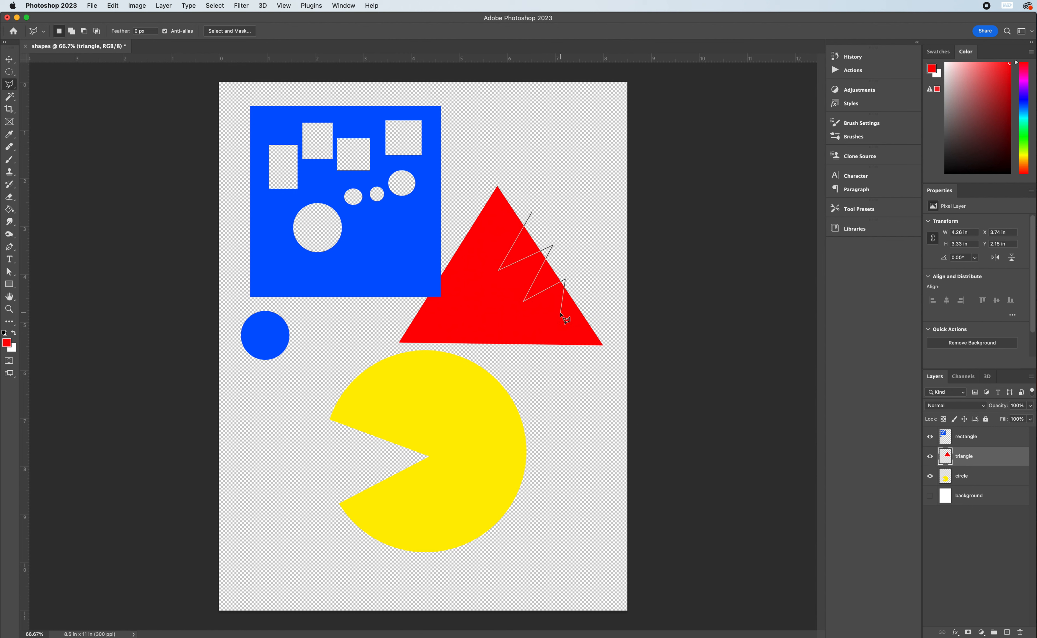
left_click(555, 318)
left_click(598, 324)
left_click(580, 257)
left_click(556, 260)
left_click(557, 223)
left_click(534, 224)
left_click(532, 211)
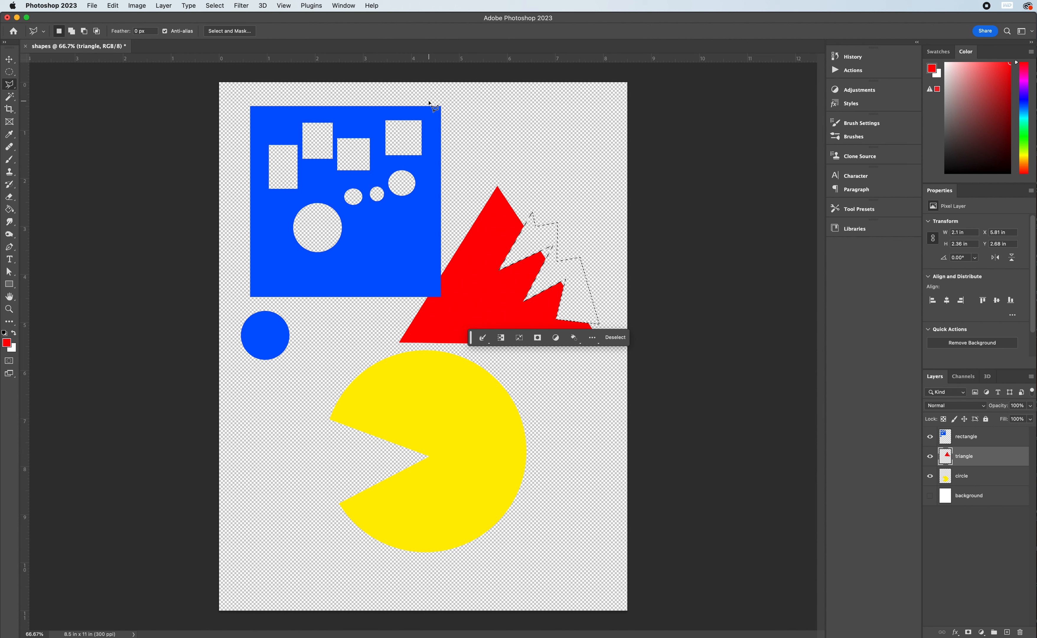
key("super+z")
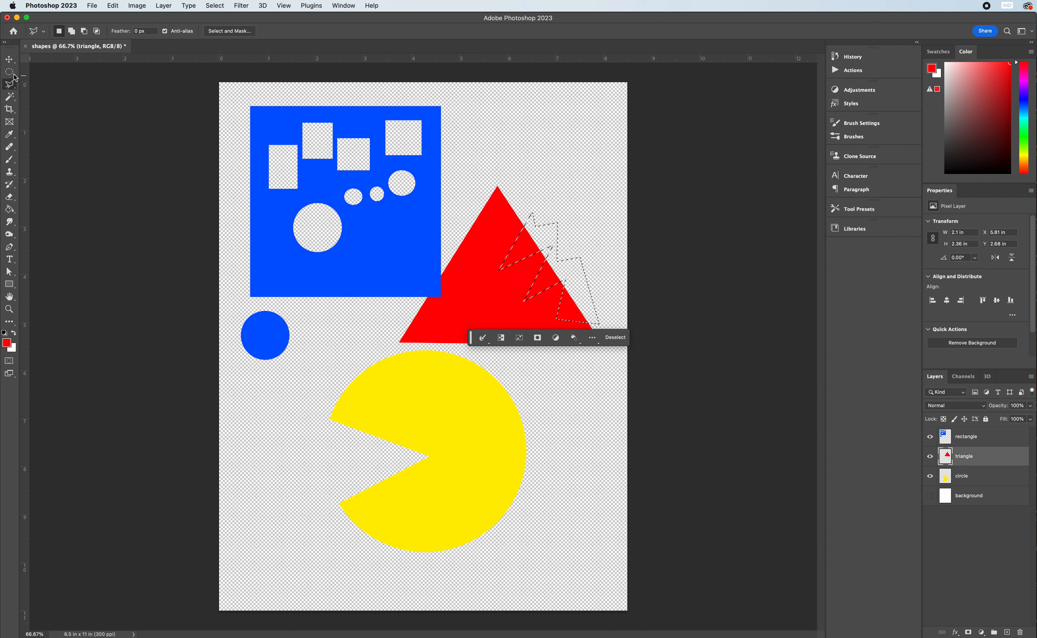
Move the selected triangle pieces up and away from the red triangle to about X 6.11, Y 1.11 in, and deselect
left_click(9, 59)
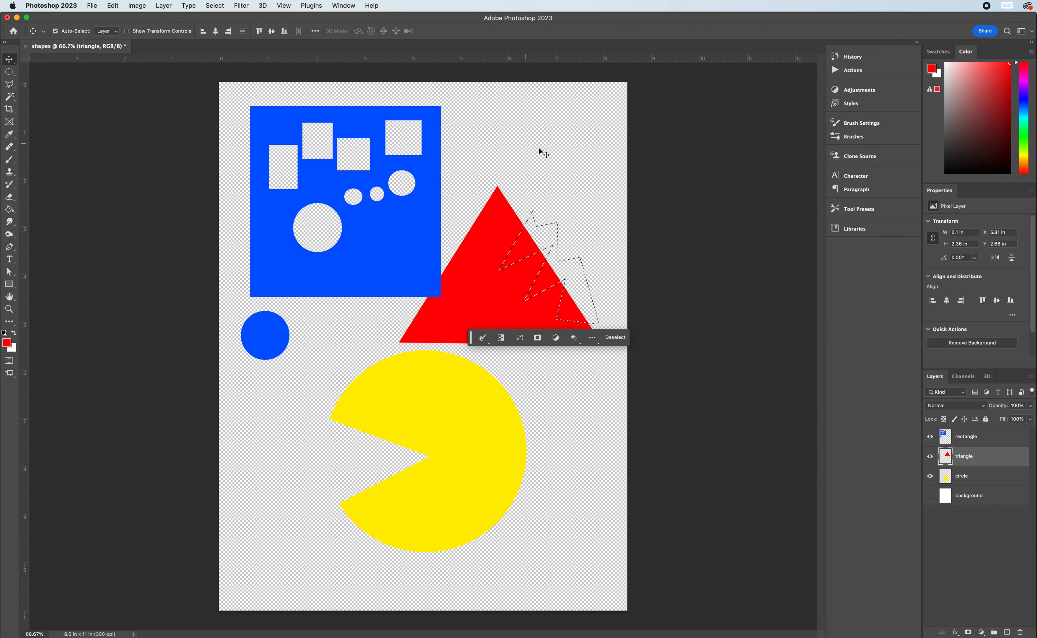
left_click_drag(526, 250, 549, 180)
left_click_drag(537, 150, 533, 158)
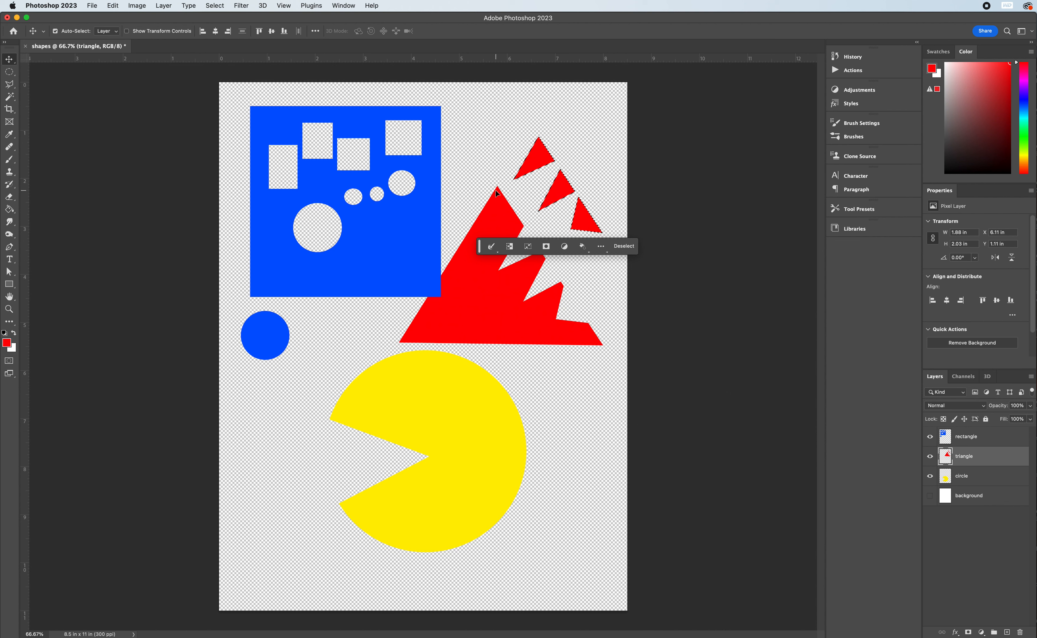
key("super+d")
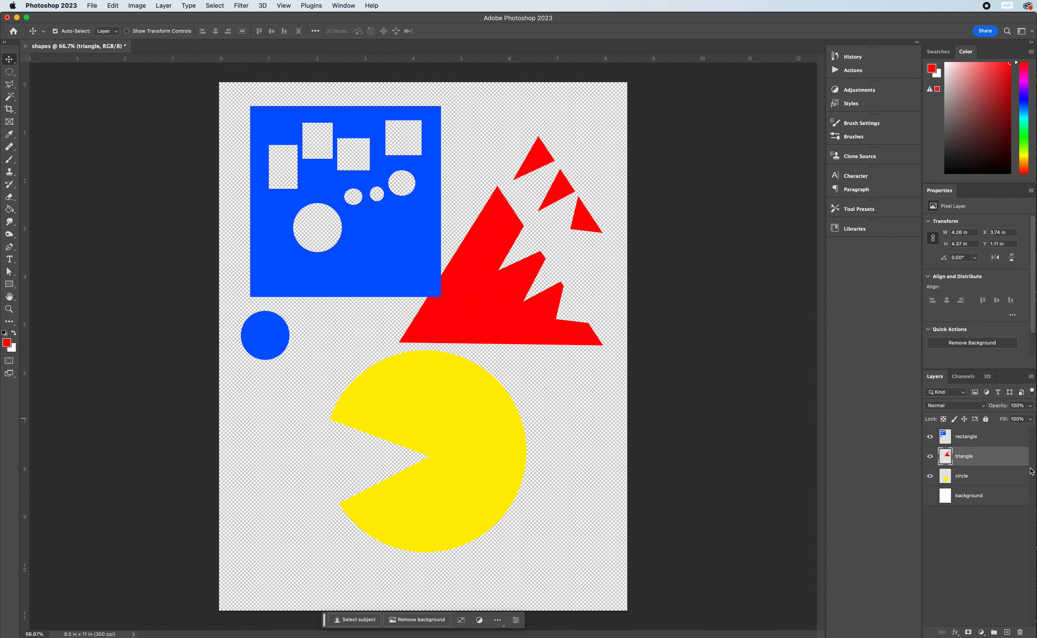
Add two layers above the rectangle layer, naming the lower one "zig zag" and the upper one "freeform"
left_click(978, 440)
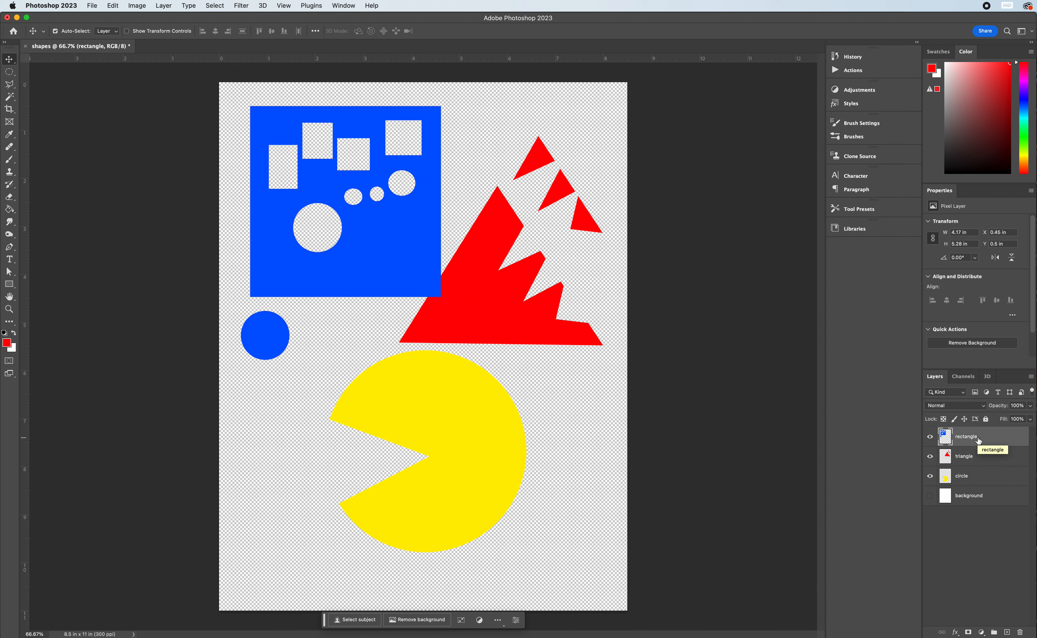
left_click(1007, 632)
left_click(1007, 632)
double_click(964, 456)
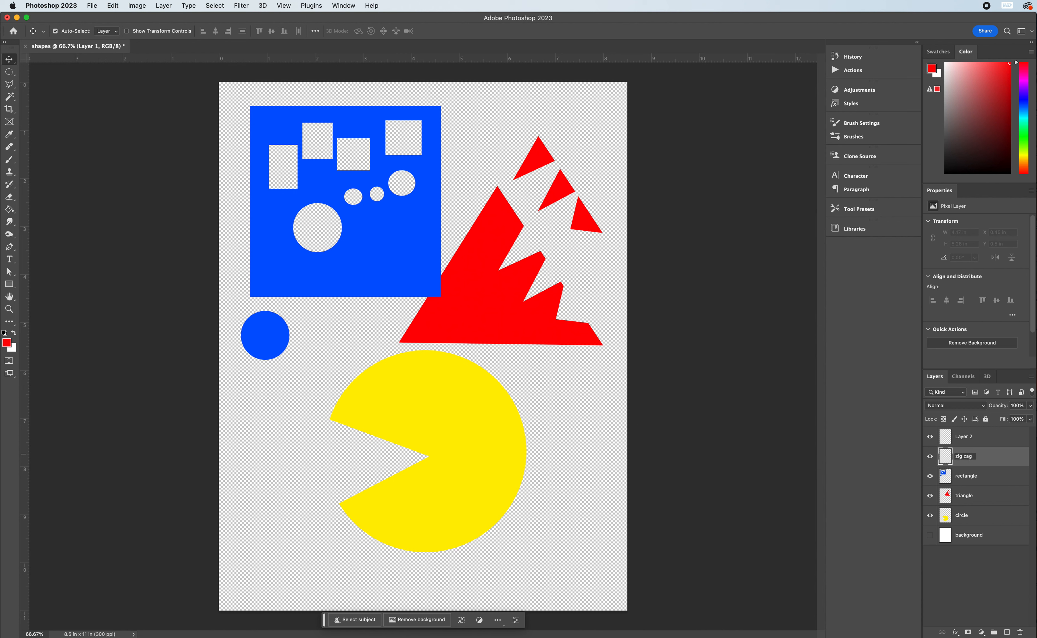
double_click(964, 438)
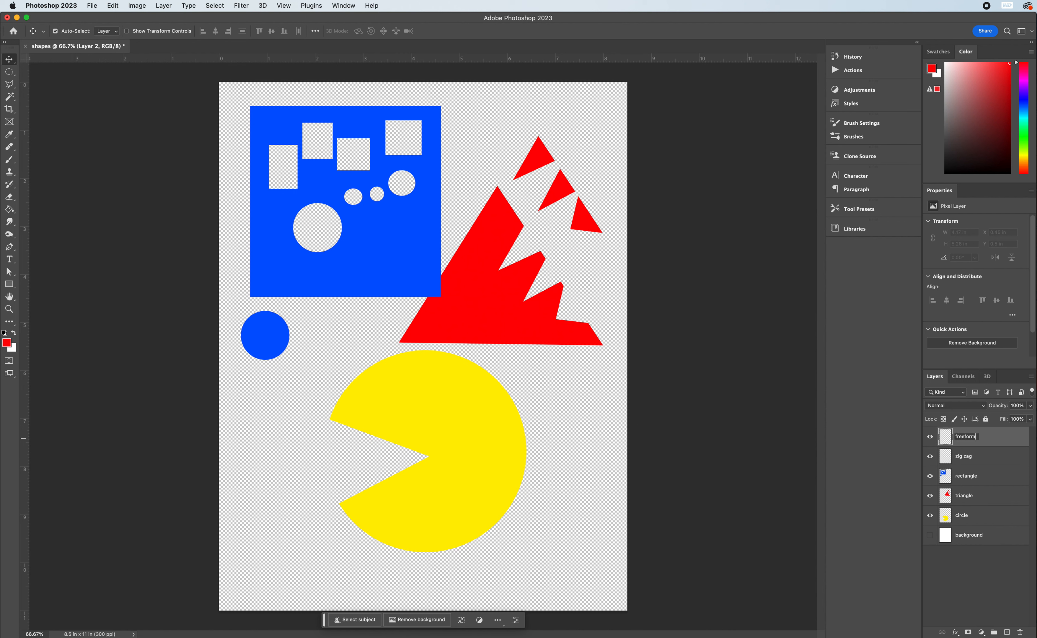
type("freeform")
key("Return")
On the zig zag layer, outline a self-crossing zigzag selection about 5.21 by 8.64 in across all three shapes with the Polygonal Lasso
left_click(974, 456)
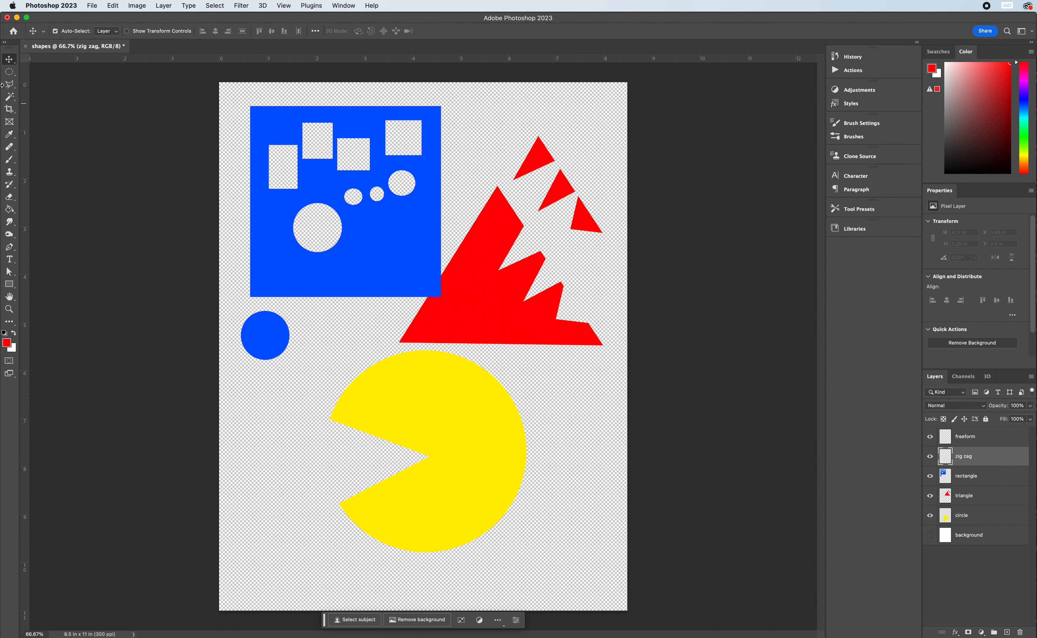
left_click(14, 88)
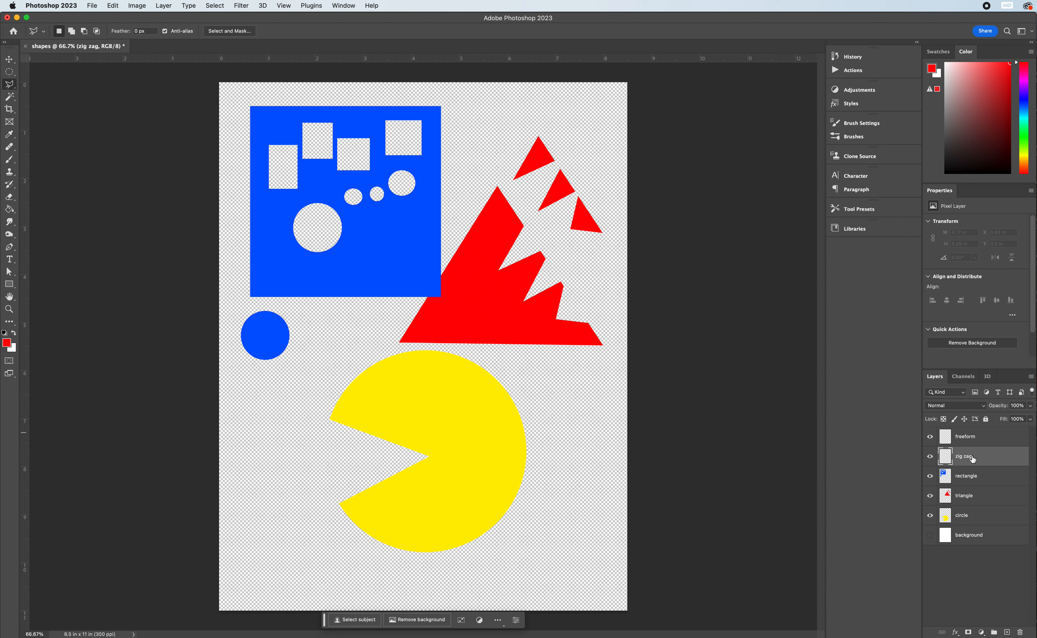
left_click(468, 168)
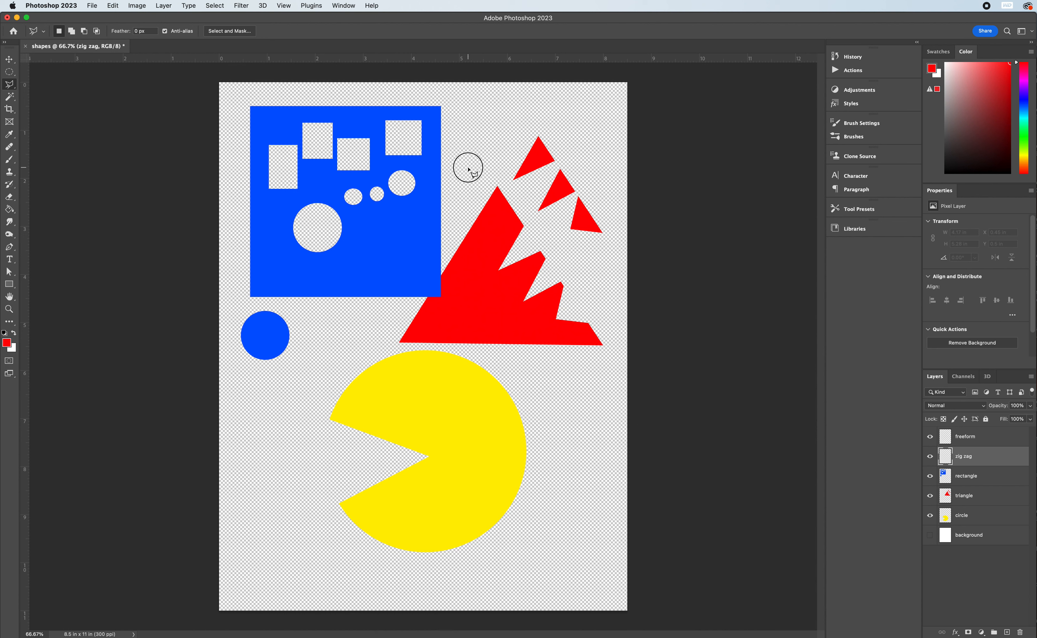
left_click(360, 275)
left_click(475, 276)
left_click(349, 343)
left_click(471, 384)
left_click(297, 433)
left_click(528, 466)
left_click(329, 520)
left_click(546, 567)
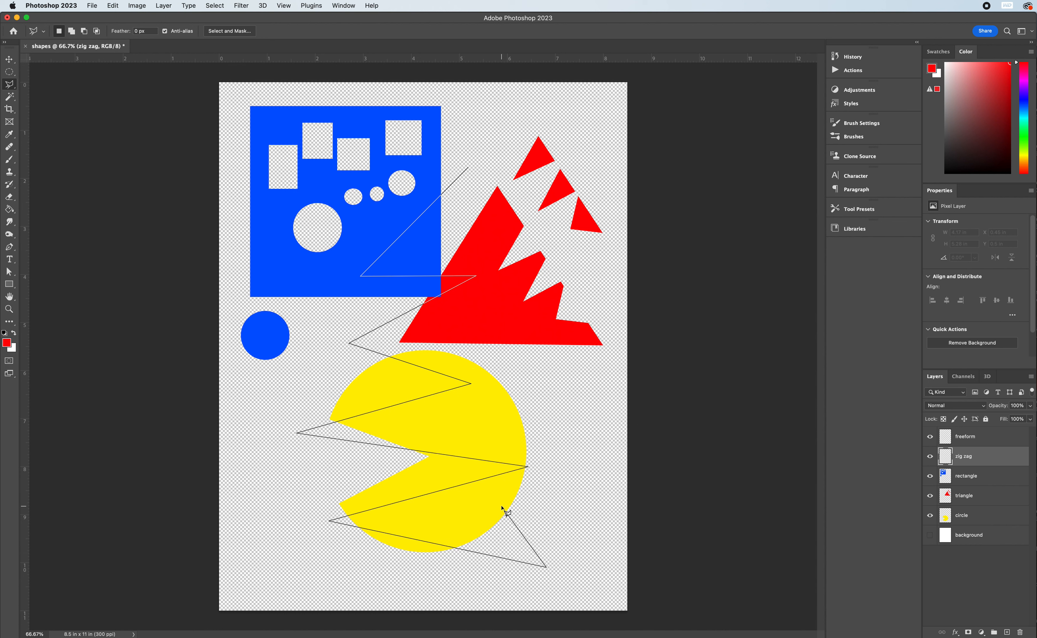
left_click(502, 506)
left_click(429, 590)
left_click(427, 510)
left_click(385, 489)
left_click(449, 474)
left_click(386, 462)
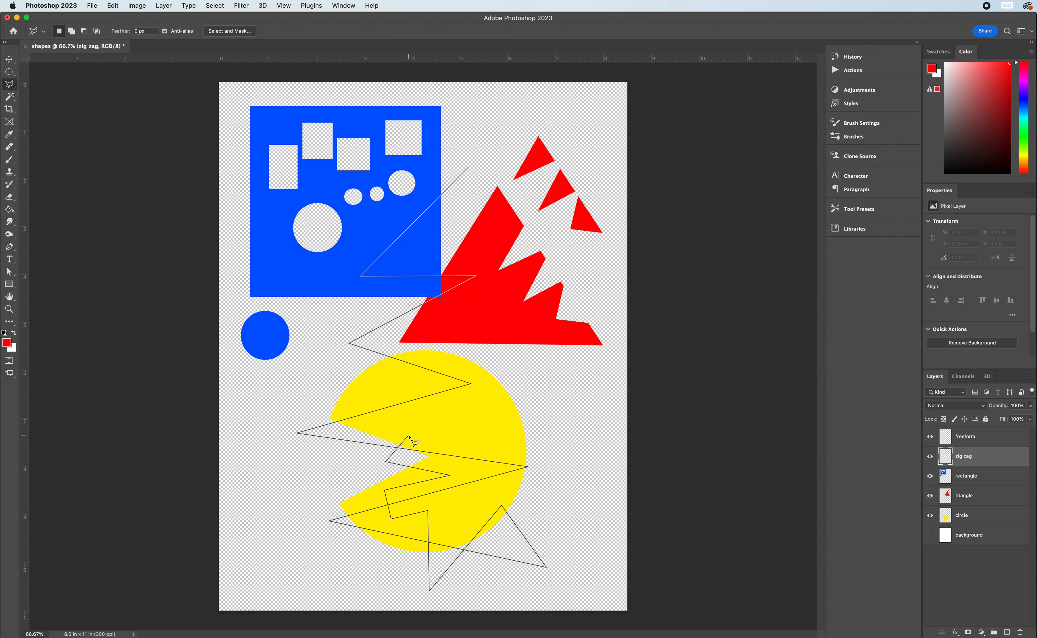
left_click(403, 422)
left_click(329, 478)
left_click(364, 428)
left_click(433, 409)
left_click(438, 347)
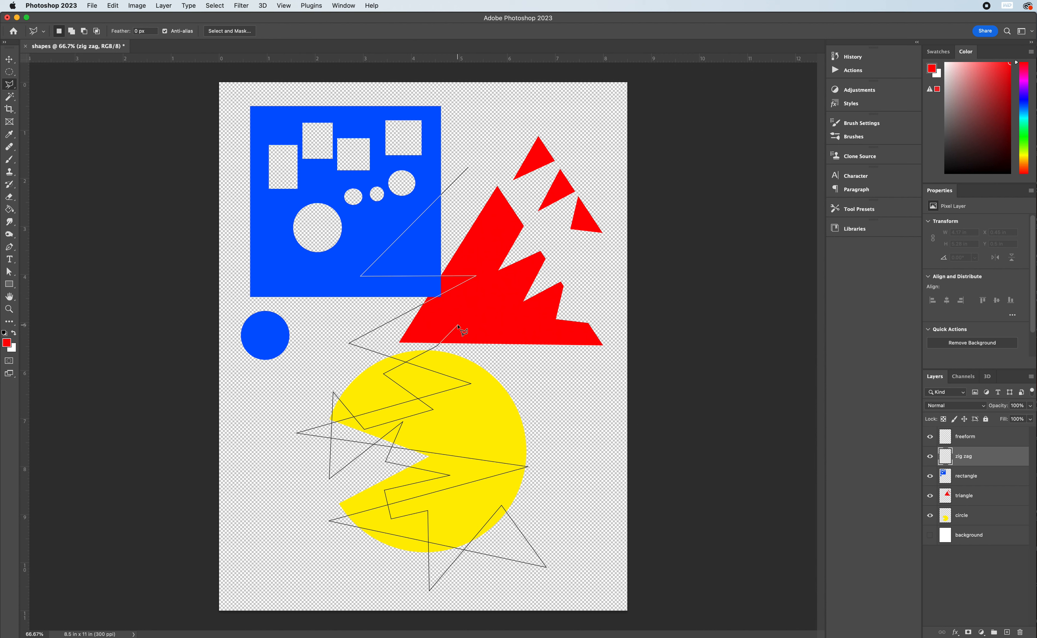
left_click(377, 343)
left_click(516, 329)
left_click(372, 295)
left_click(538, 227)
left_click(431, 249)
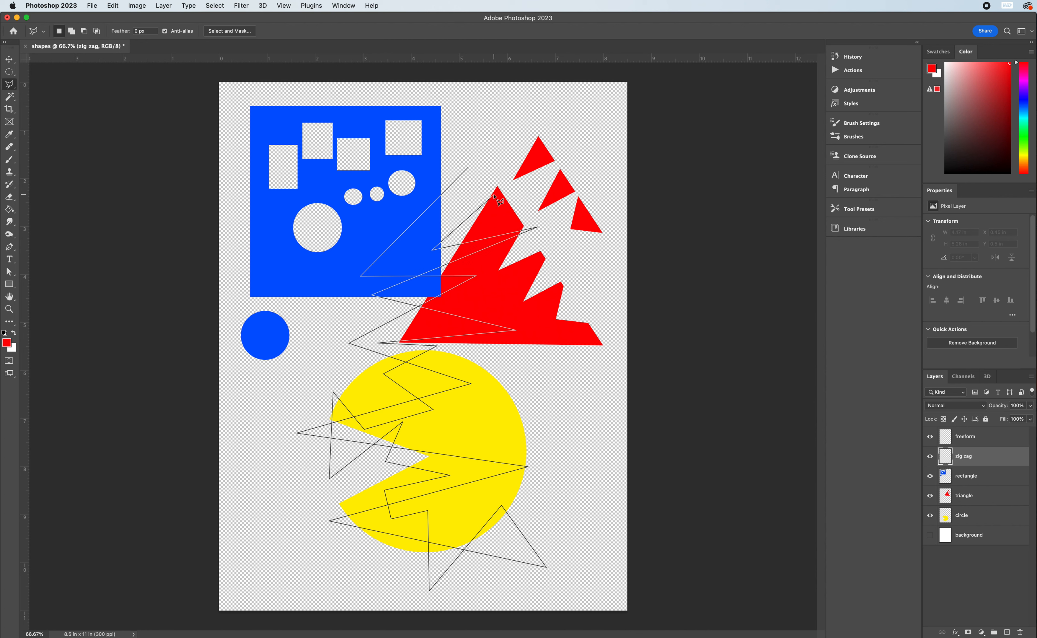
left_click(494, 195)
left_click(409, 241)
left_click(468, 168)
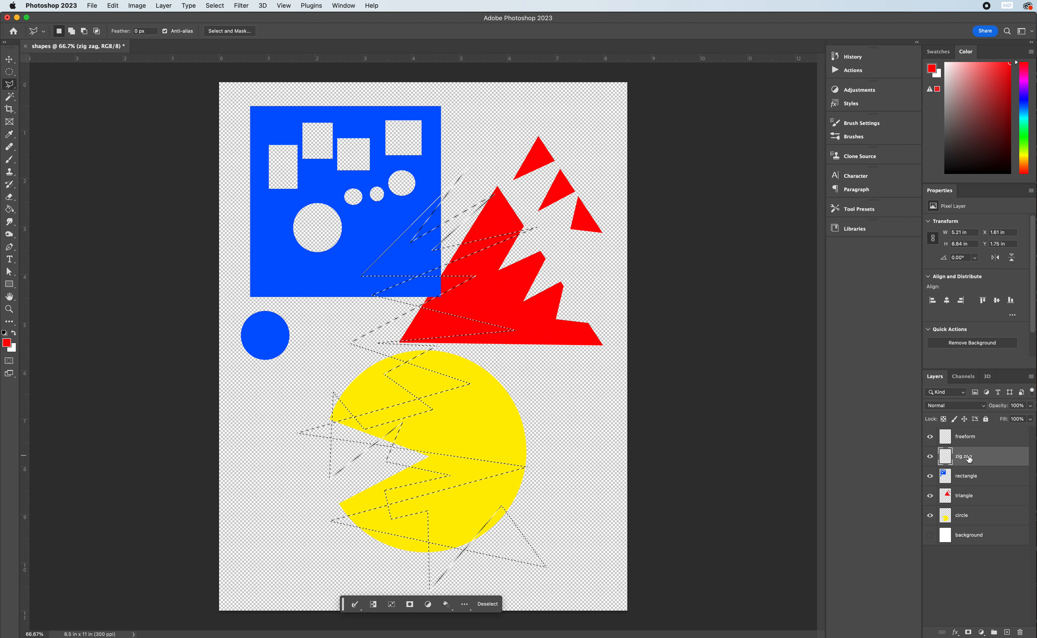
Fill the zigzag selection with bright green using the Paint Bucket, and deselect
left_click(9, 209)
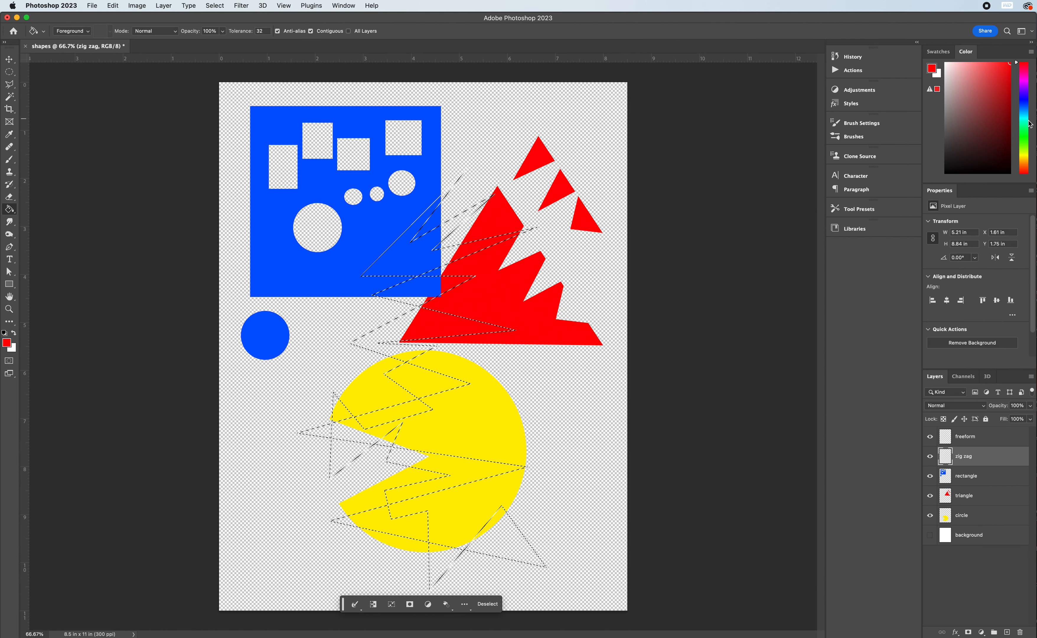
left_click_drag(1026, 126, 1025, 141)
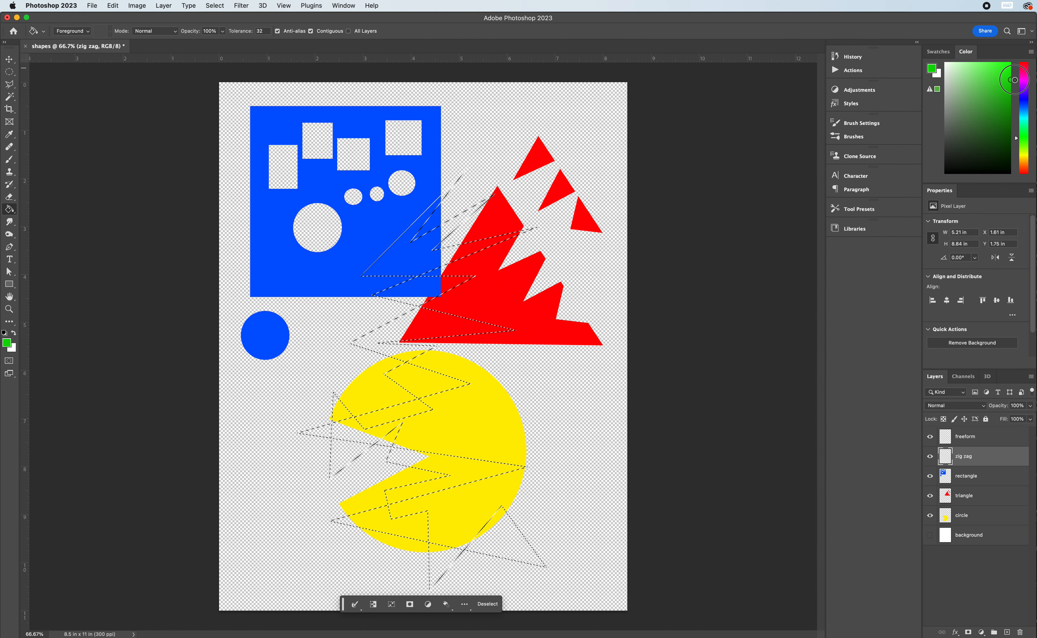
left_click(411, 261)
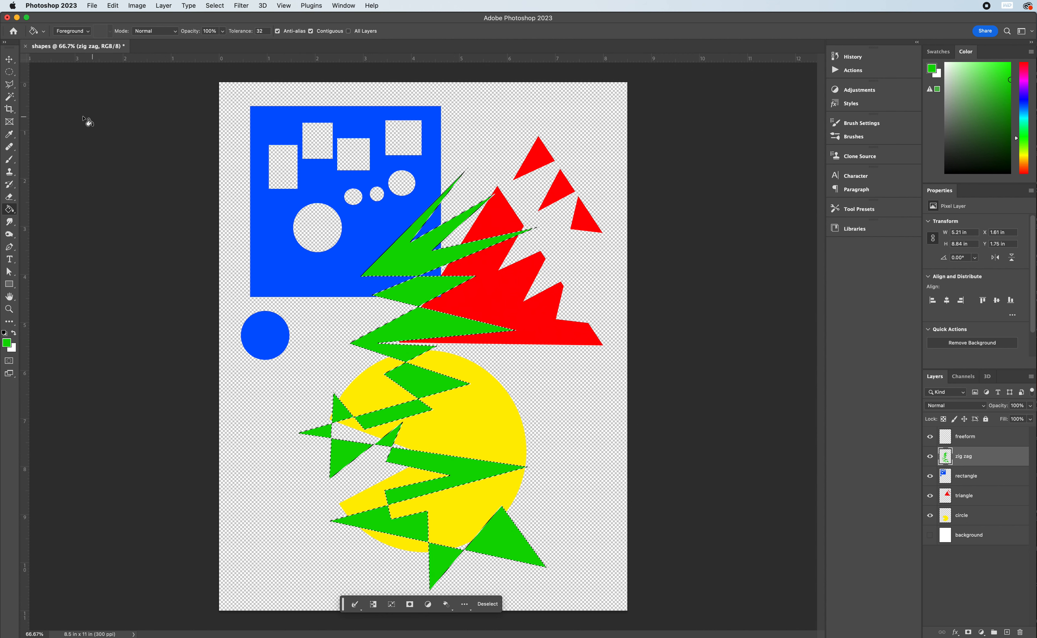
left_click(9, 59)
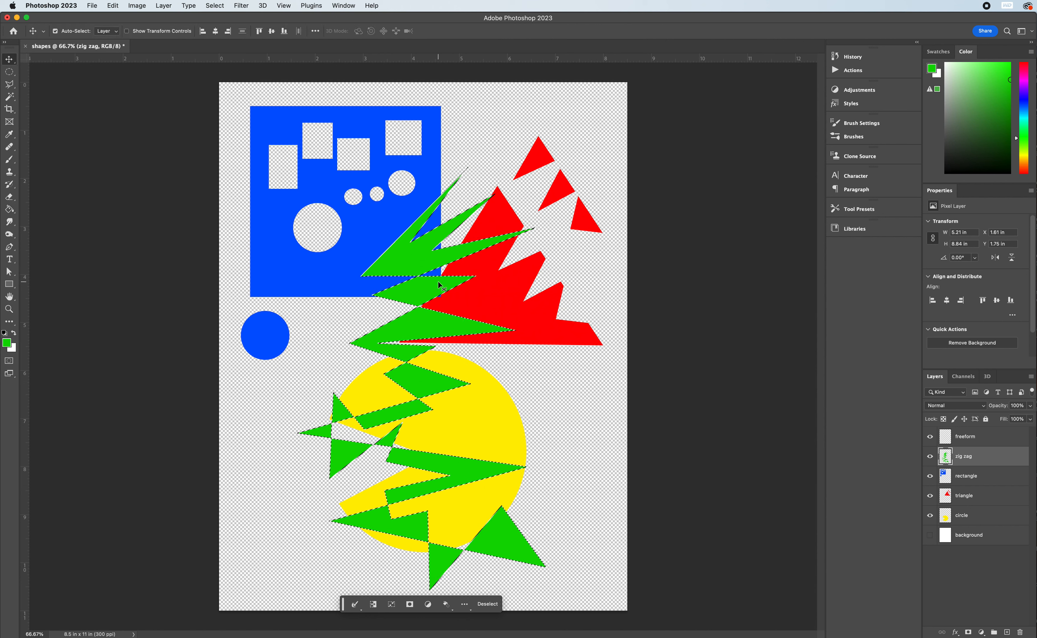
left_click(487, 603)
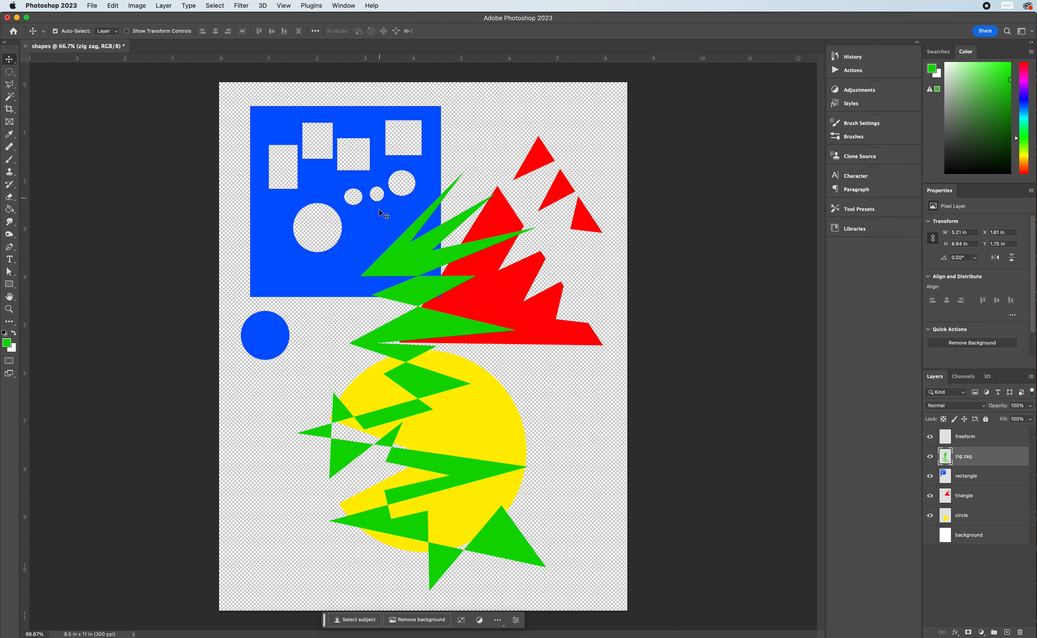
Move the green zigzag shape across the composition to about X 2.44, Y 1.69 in
left_click_drag(408, 327, 516, 319)
left_click_drag(505, 368, 462, 376)
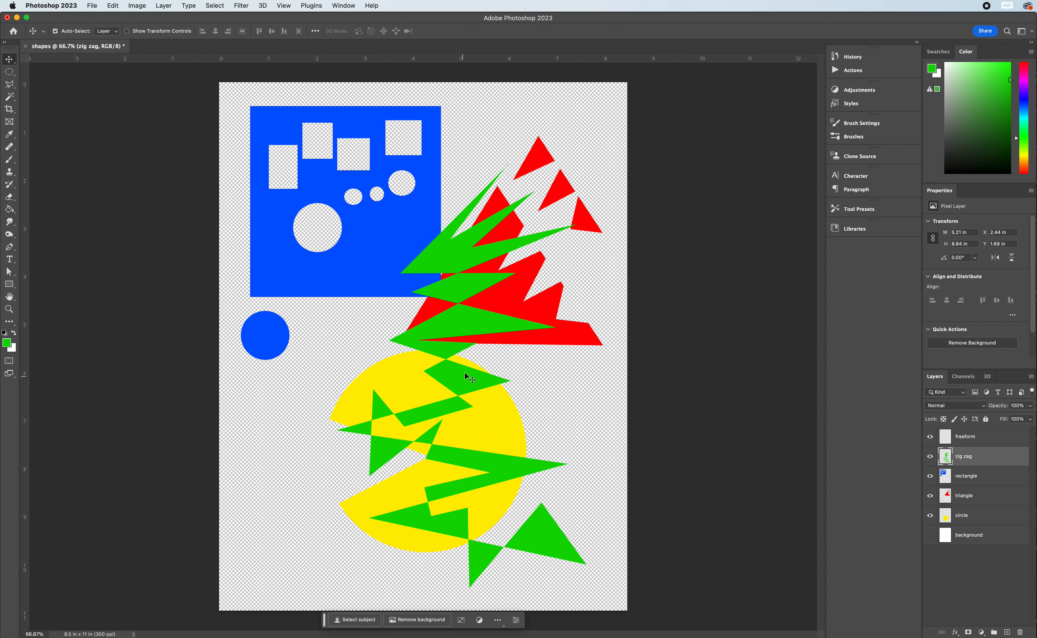
On the freeform layer, draw a curvy, many-lobed selection about 4.79 by 6.09 in with the freehand Lasso tool
left_click(967, 443)
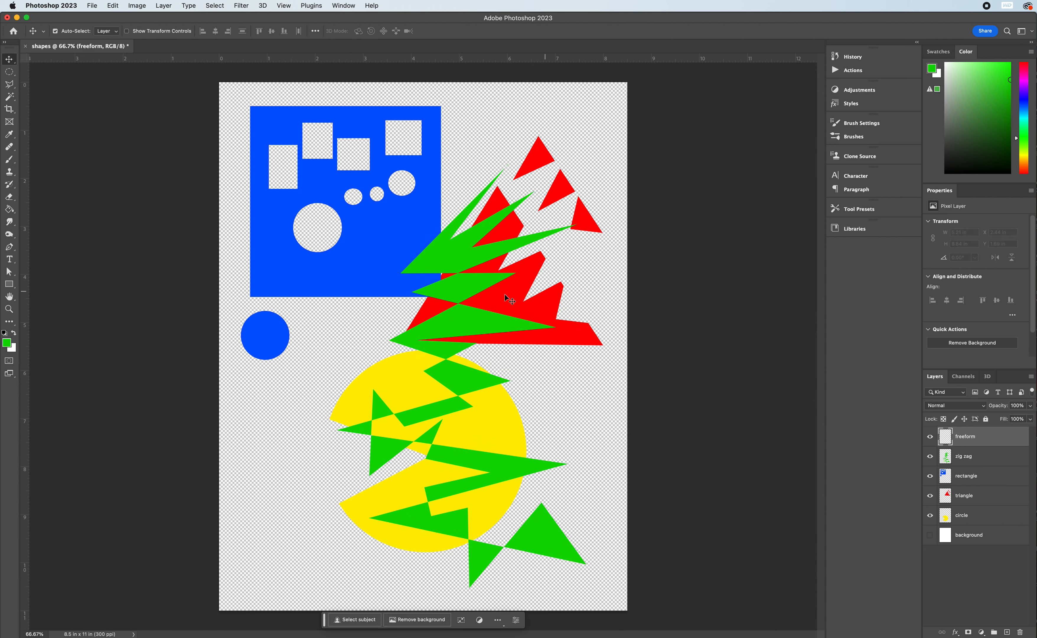
left_click_drag(9, 87, 48, 88)
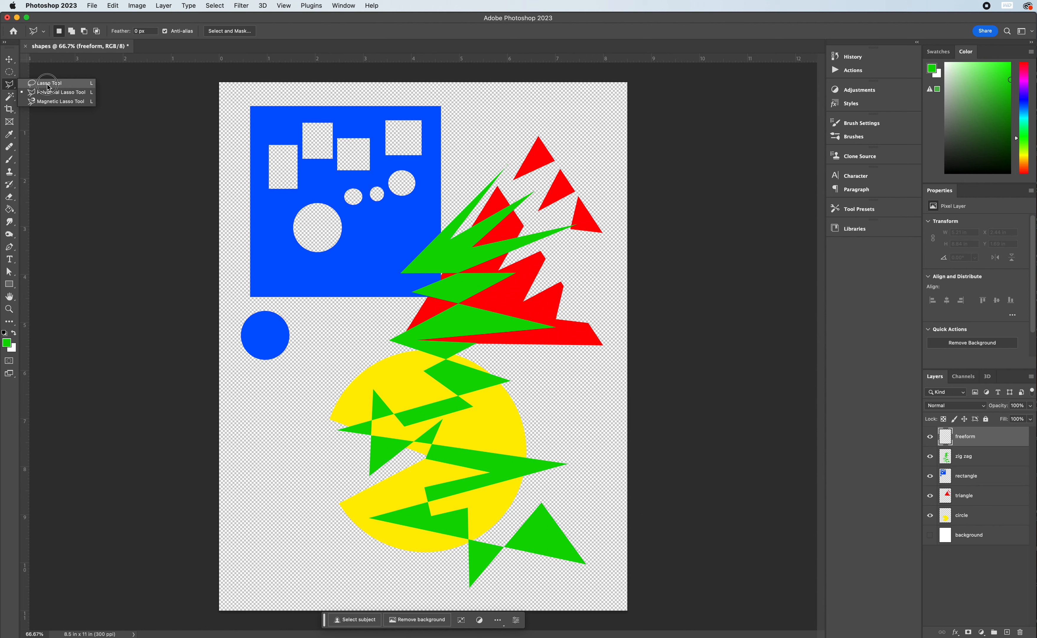
left_click(48, 88)
mouse_move(373, 251)
left_mouse_down()
mouse_move(349, 268)
mouse_move(384, 297)
mouse_move(381, 308)
mouse_move(318, 325)
mouse_move(311, 337)
mouse_move(325, 352)
mouse_move(374, 336)
mouse_move(386, 343)
mouse_move(384, 362)
mouse_move(308, 386)
mouse_move(299, 405)
mouse_move(313, 417)
mouse_move(386, 388)
mouse_move(394, 409)
mouse_move(328, 479)
mouse_move(351, 499)
mouse_move(405, 483)
mouse_move(404, 416)
mouse_move(432, 416)
mouse_move(453, 441)
mouse_move(491, 444)
mouse_move(528, 407)
mouse_move(508, 378)
mouse_move(426, 392)
mouse_move(483, 359)
mouse_move(484, 338)
mouse_move(460, 326)
mouse_move(408, 351)
mouse_move(437, 320)
mouse_move(488, 313)
mouse_move(505, 301)
mouse_move(501, 281)
mouse_move(468, 277)
mouse_move(390, 305)
mouse_move(388, 290)
mouse_move(464, 242)
mouse_move(451, 213)
mouse_move(427, 210)
mouse_move(409, 253)
mouse_move(396, 248)
mouse_move(382, 206)
mouse_move(372, 253)
left_mouse_up()
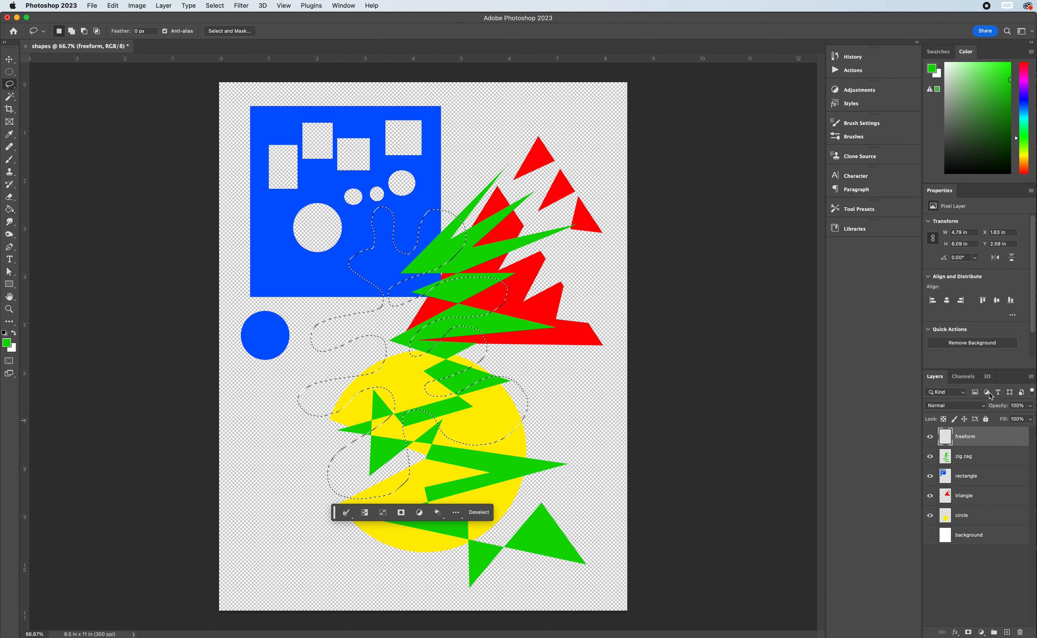
Set the foreground color to bright purple and fill the freeform selection with the Paint Bucket
left_click(1025, 83)
left_click(1025, 84)
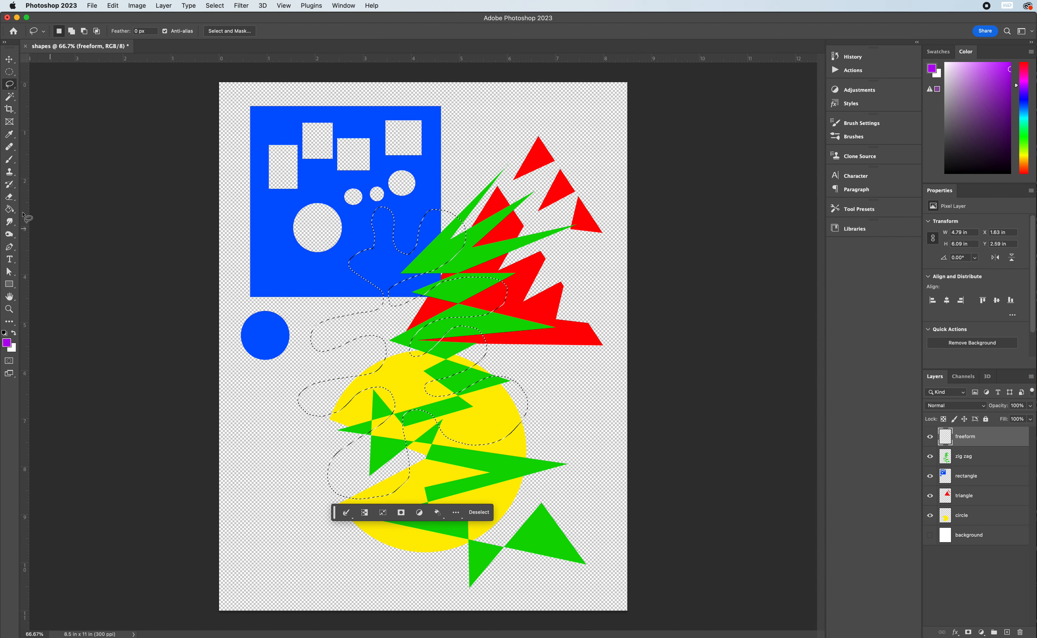
left_click(9, 209)
left_click(381, 268)
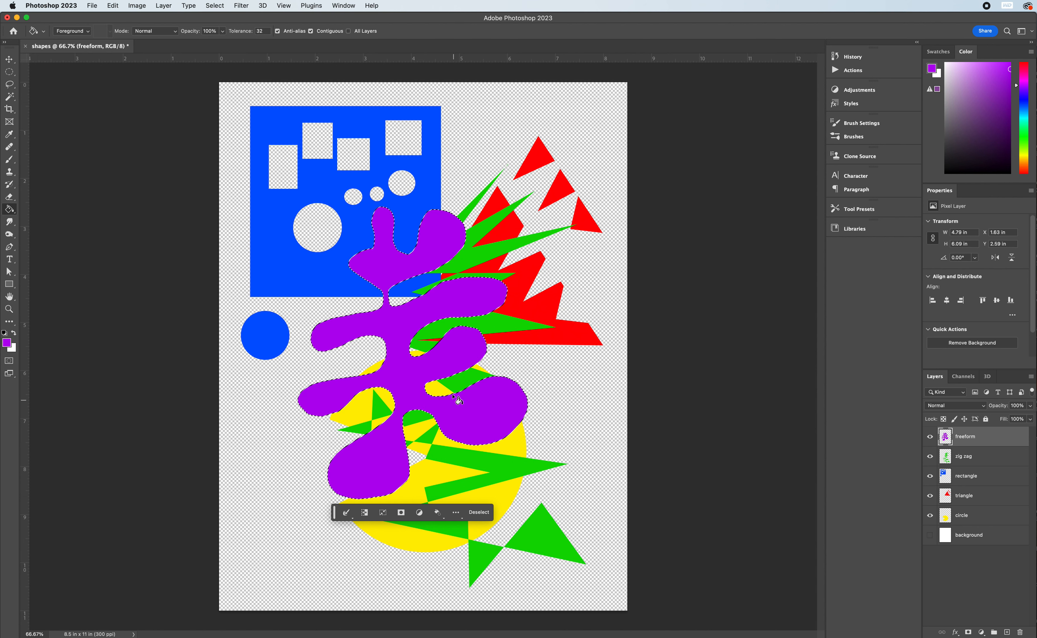
Deselect the filled purple shape and move it over the blue rectangle to about X 0.66, Y 1.31 in
left_click(9, 71)
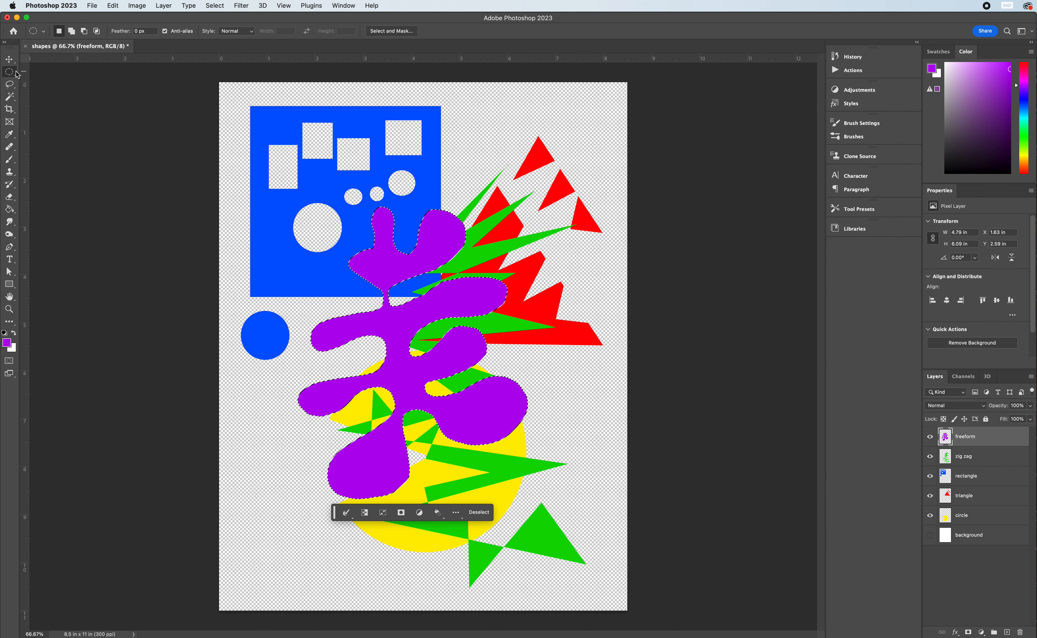
left_click(162, 95)
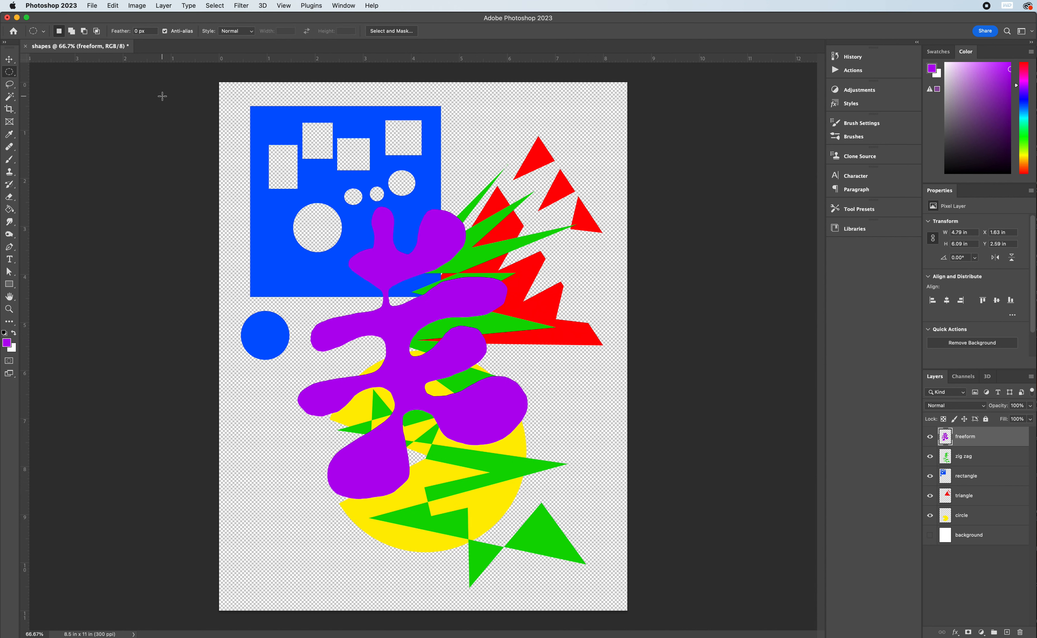
left_click(9, 61)
left_click_drag(376, 321, 329, 259)
Cut a circle about 0.55 by 0.53 in from the purple shape's lowest lobe and move it below to about X 1.33, Y 8.53 in
left_click(10, 75)
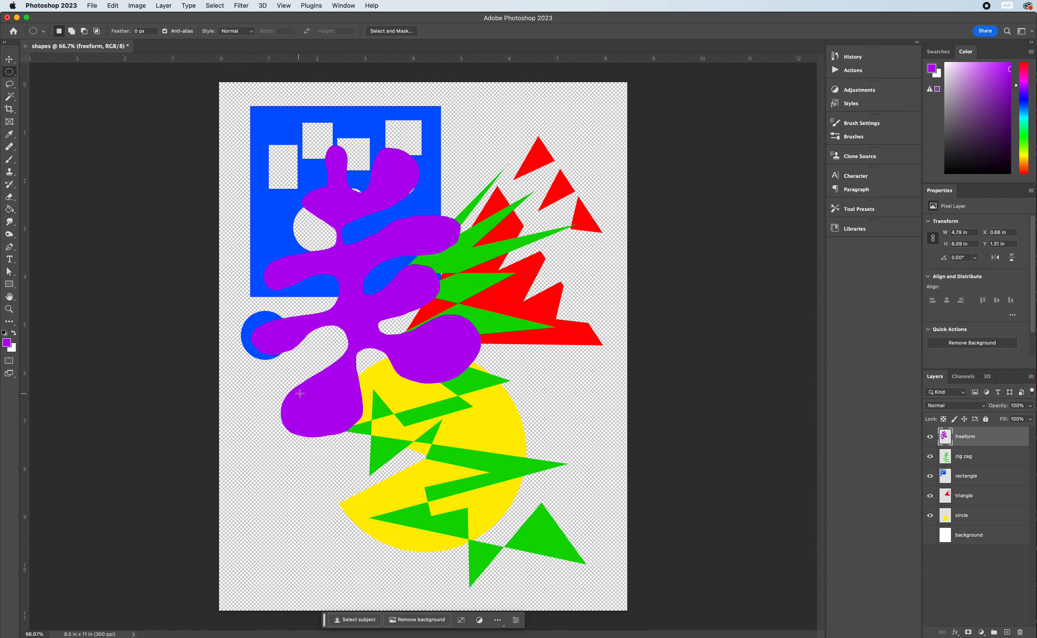
left_click_drag(303, 395, 332, 422)
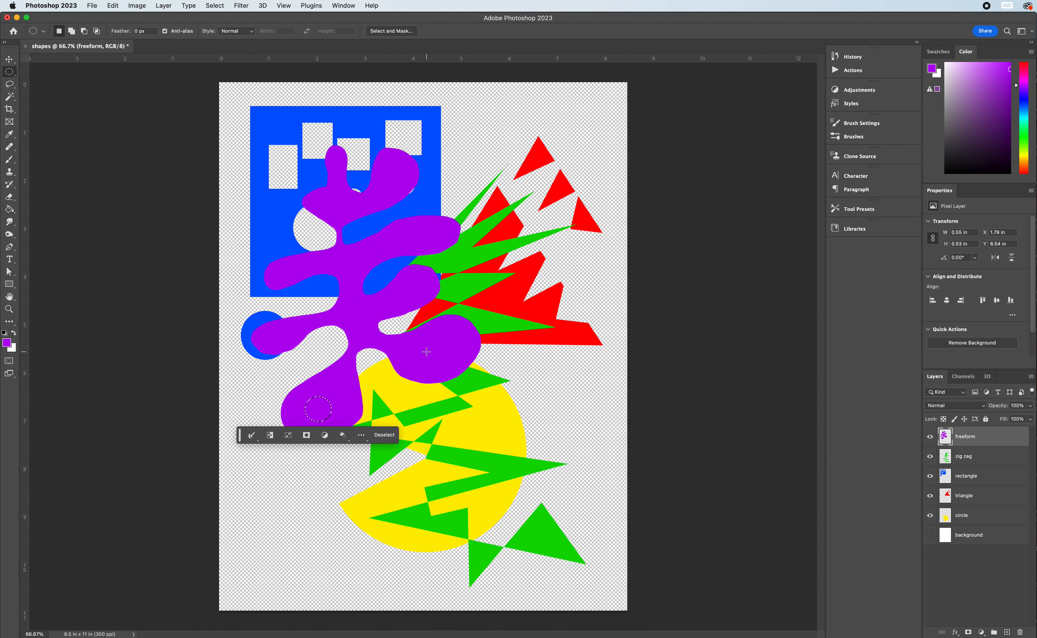
left_click(12, 60)
left_click_drag(318, 410, 298, 504)
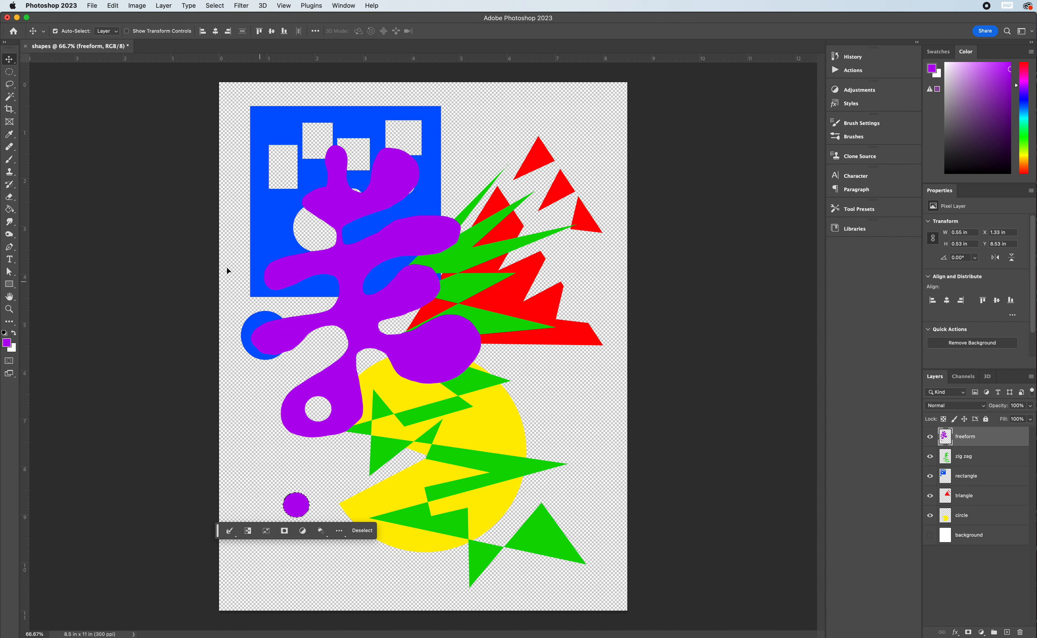
With the Elliptical Marquee, build one combined selection of eight circles, one inside each remaining lobe of the purple shape
left_click(9, 72)
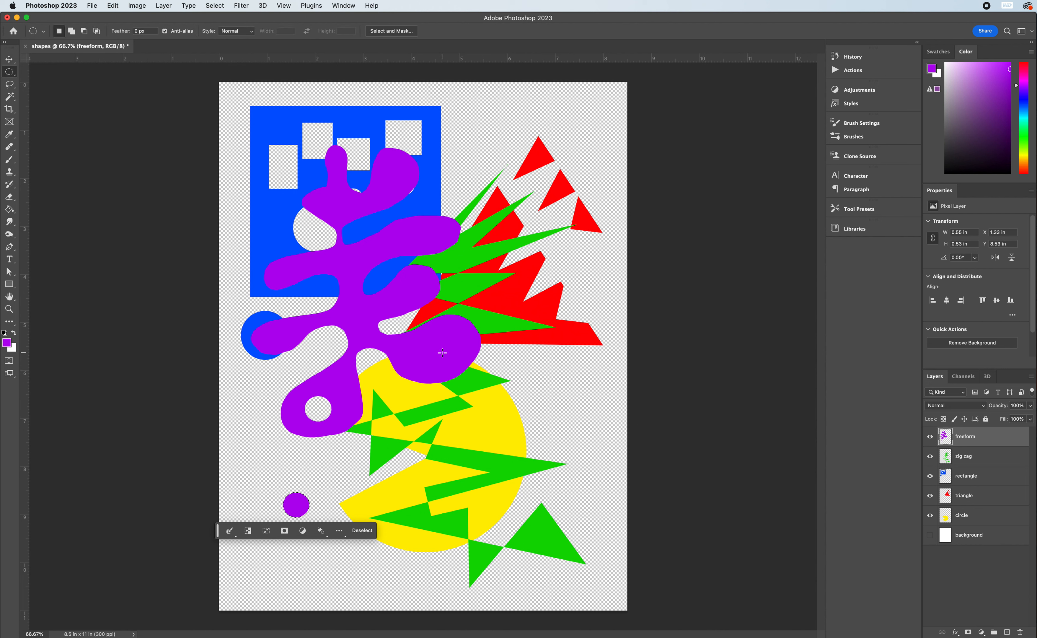
left_click_drag(423, 338, 454, 369)
left_click_drag(402, 281, 422, 300)
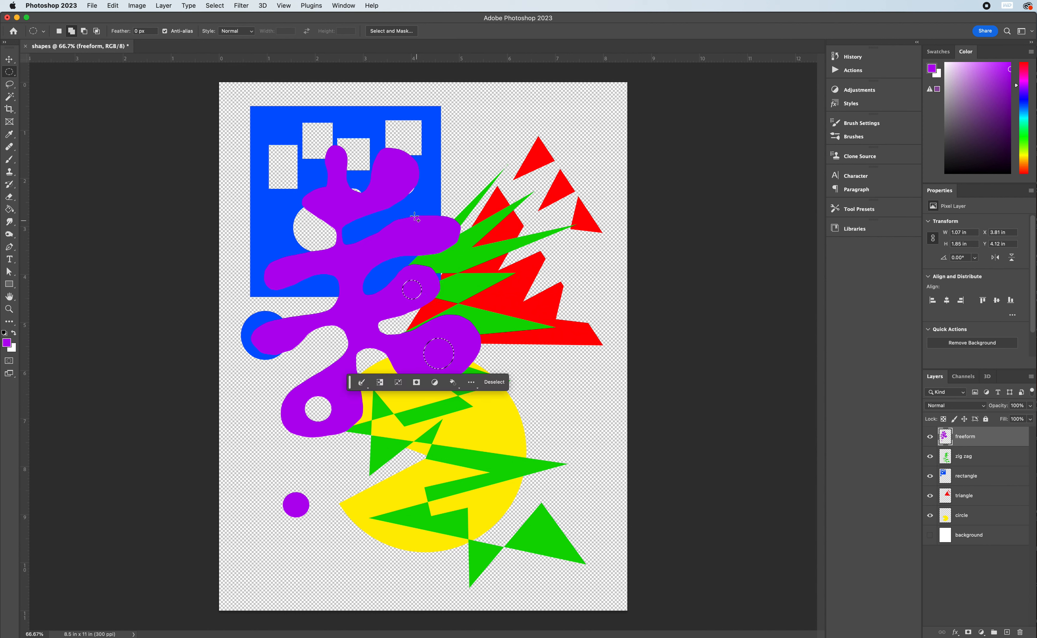
left_click_drag(420, 227, 438, 246)
left_click_drag(263, 331, 281, 348)
left_click_drag(274, 267, 292, 284)
left_click_drag(314, 195, 330, 211)
left_click_drag(330, 152, 361, 161)
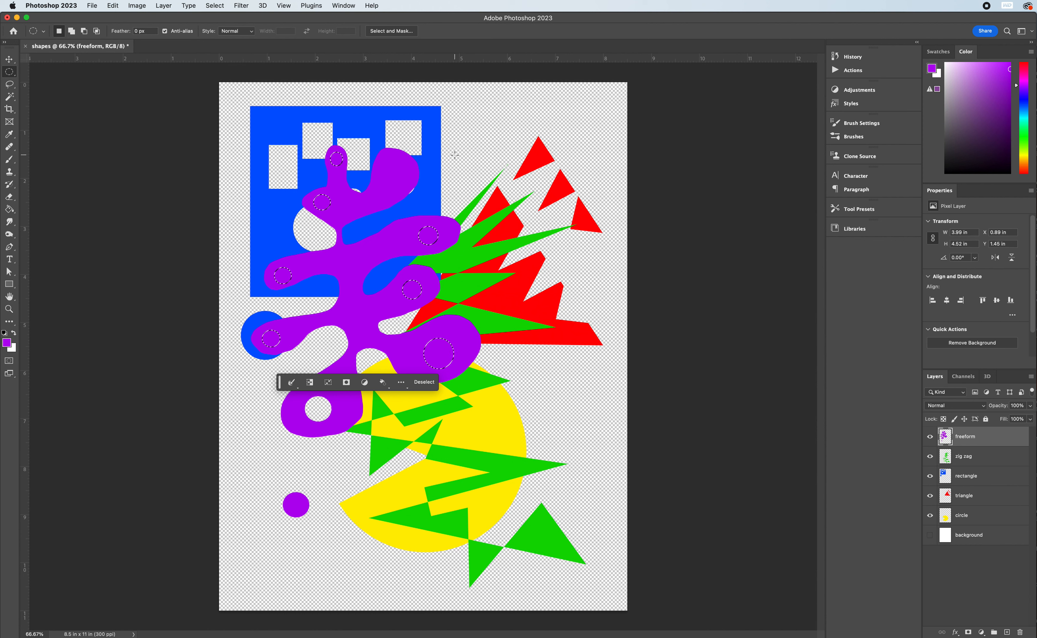
key("super+z")
key("shift")
left_click_drag(330, 154, 409, 188)
Move the eight selected circles out of the purple shape to about X 4.32, Y 5.54 in
left_click(9, 59)
left_click_drag(390, 186, 555, 375)
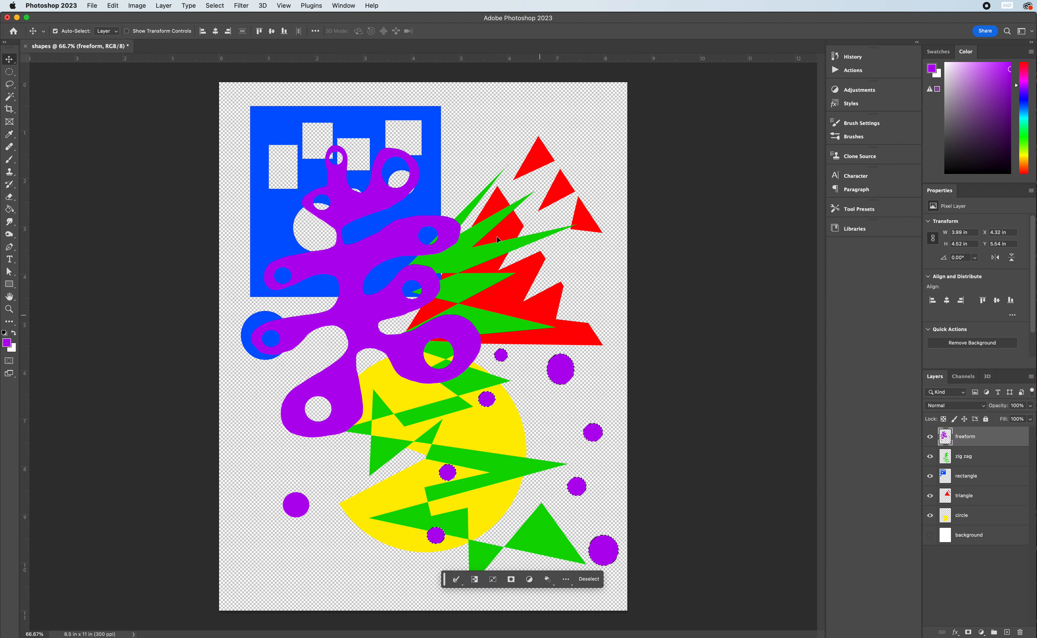
Try deleting the eight separated purple circles and deselecting, and undo both actions
key("super+d")
key("Delete")
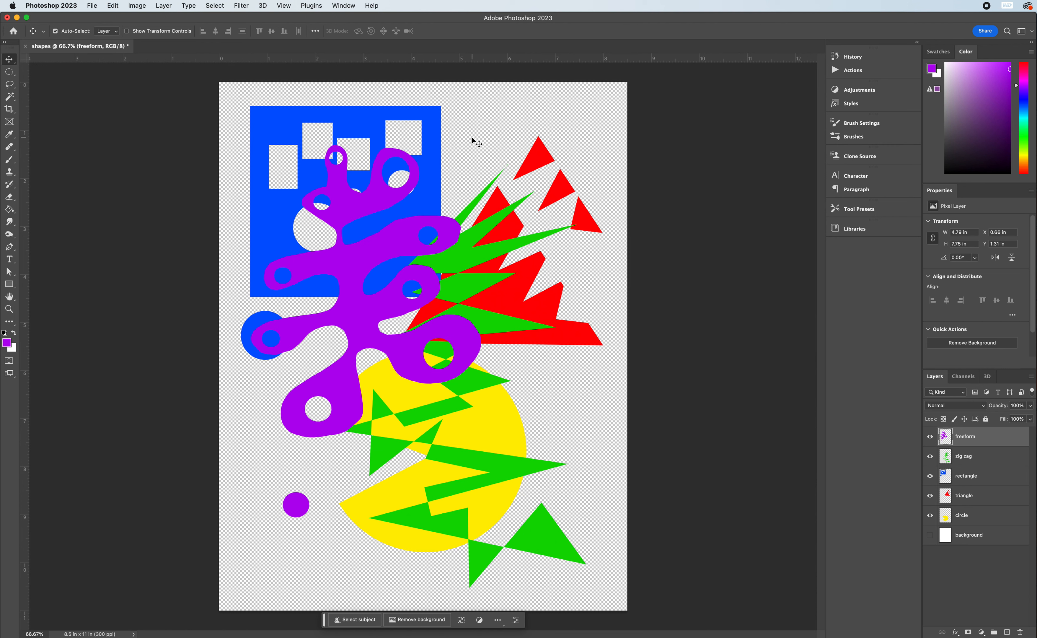
key("super+z")
key("super+z")
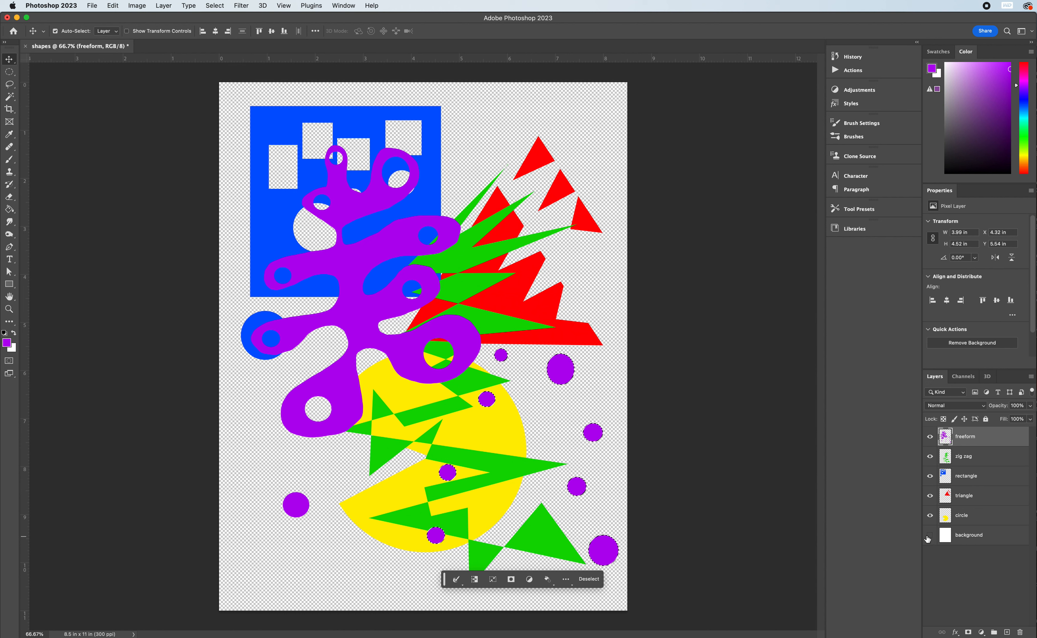
Deselect the circles, make the background layer active, and turn its visibility on
key("super+d")
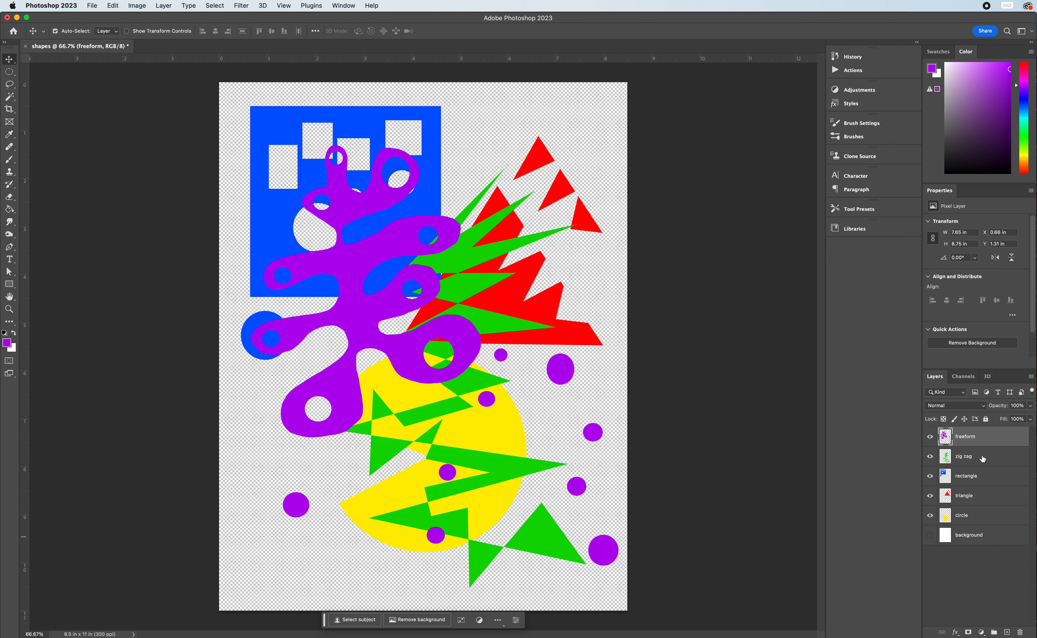
left_click(974, 537)
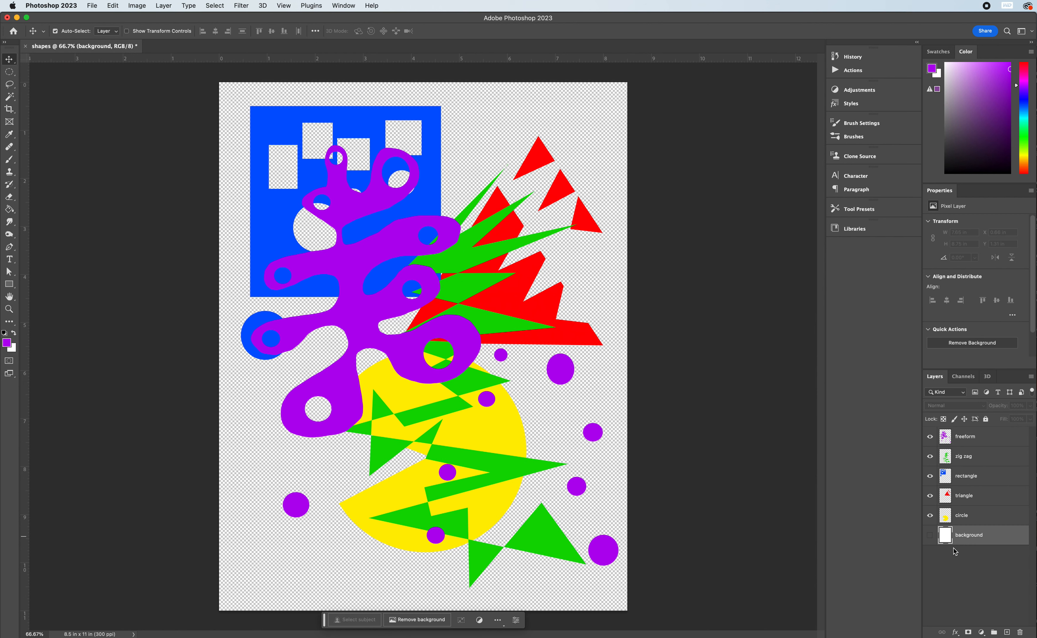
left_click(930, 535)
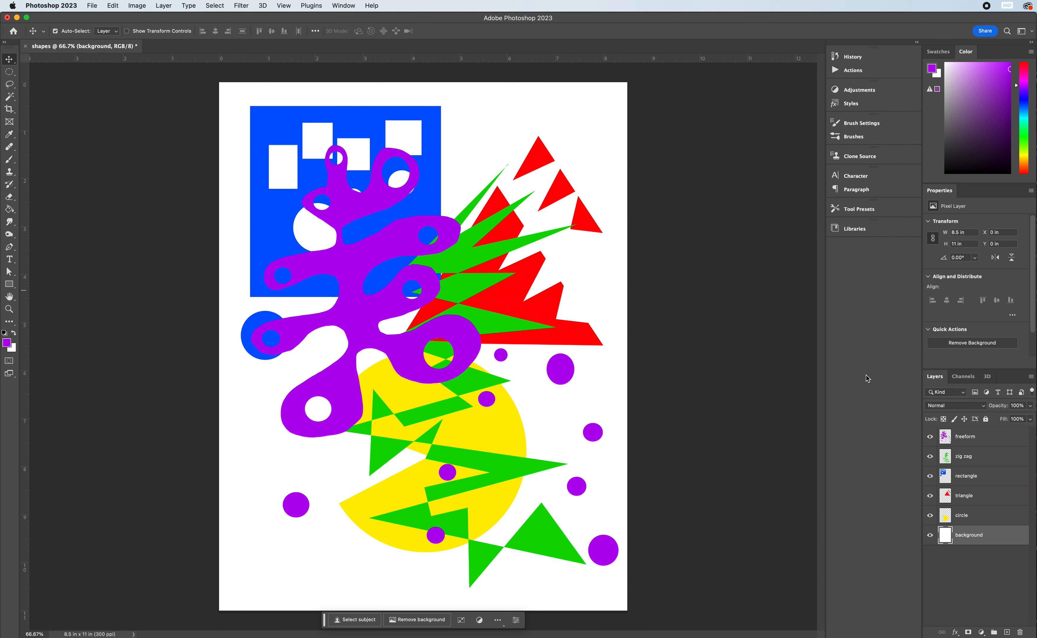
Toggle the visibility of the five shape layers off and back on to compare with the plain background
left_click_drag(930, 438, 931, 517)
left_click_drag(931, 435, 931, 517)
left_click(930, 437)
left_click(930, 457)
left_click_drag(929, 476, 931, 516)
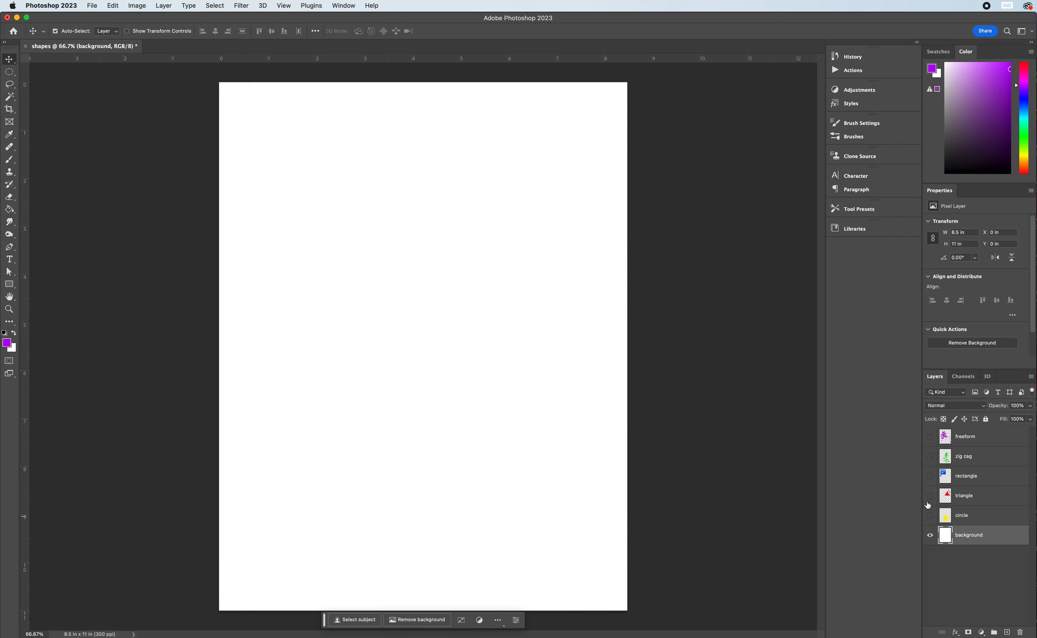
left_click_drag(931, 516, 931, 435)
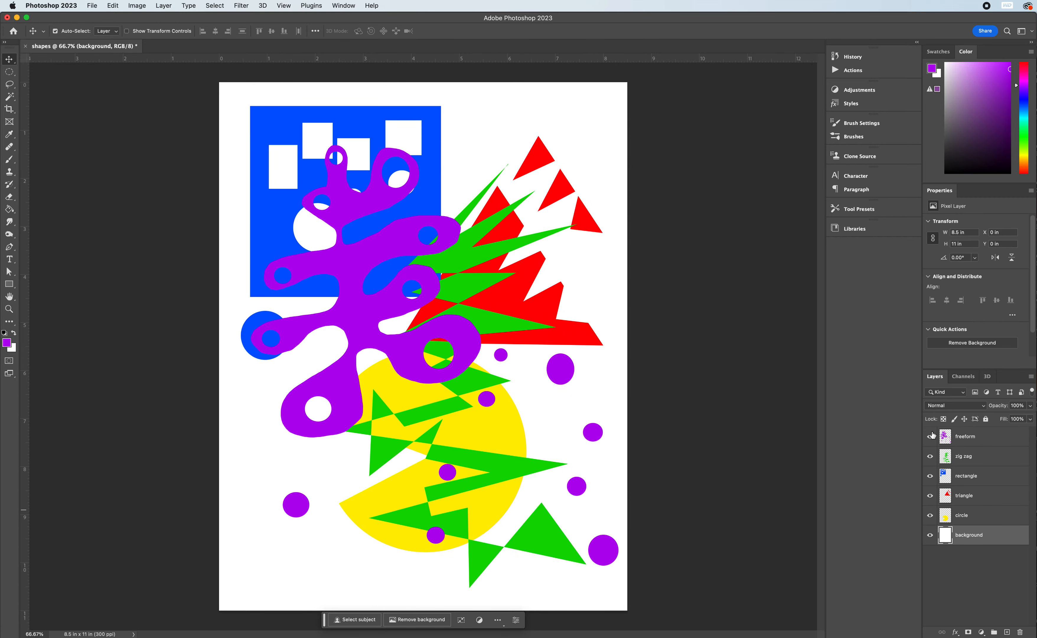
Hide all five shape layers above the background and switch to the Gradient tool
left_click_drag(931, 436, 930, 516)
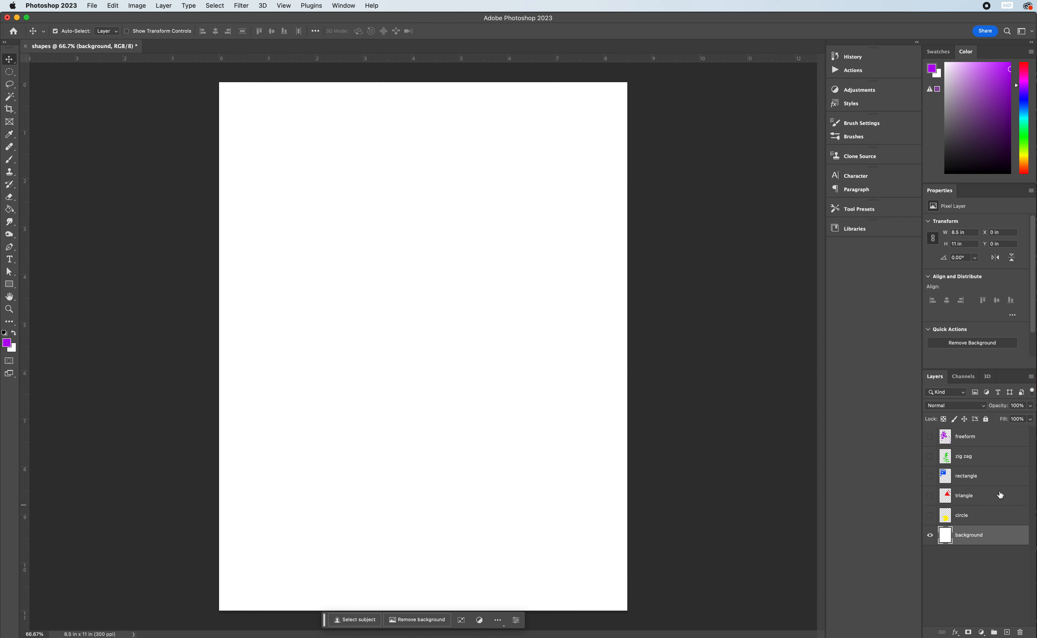
left_click(12, 215)
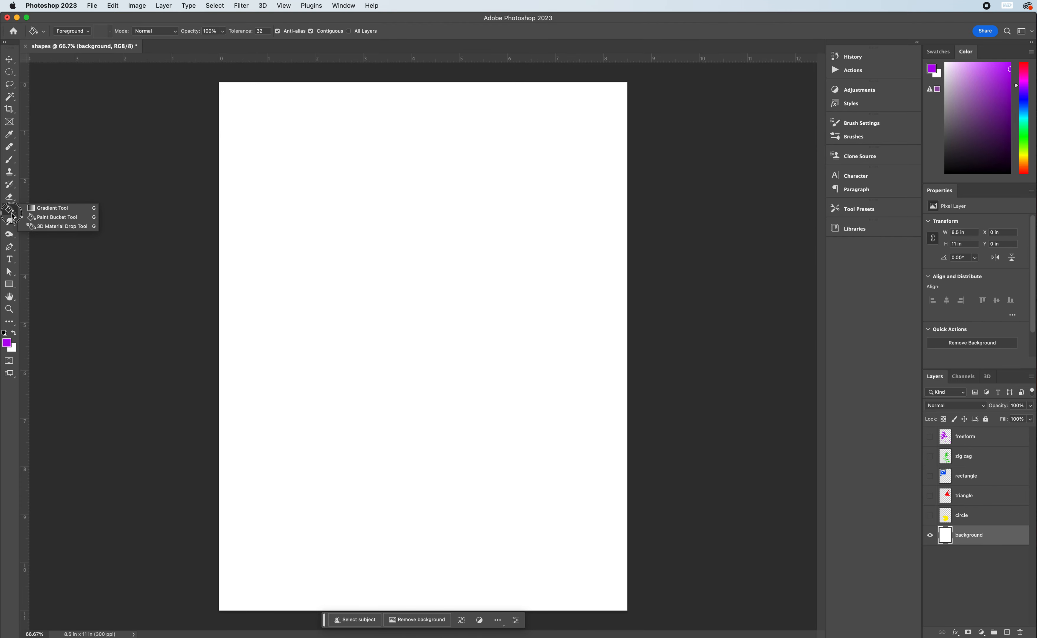
left_click(49, 209)
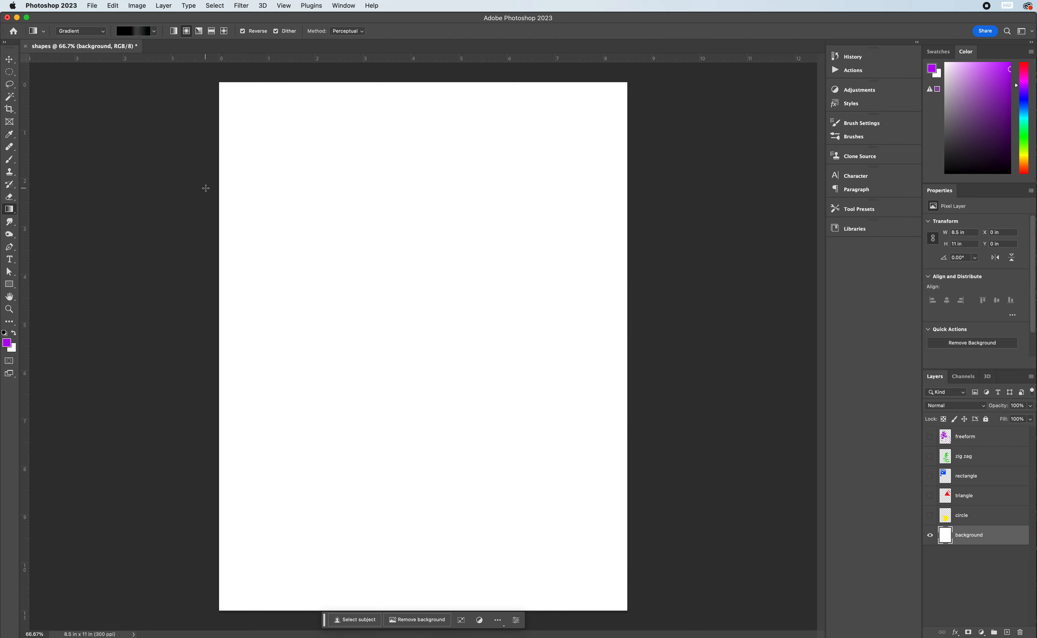